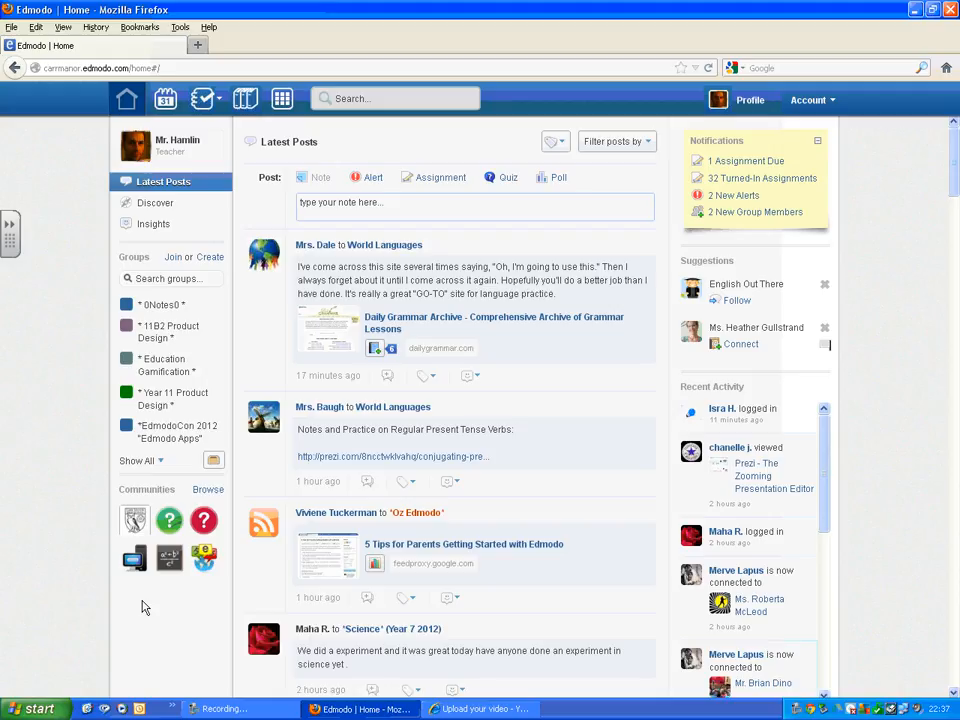
Start a new group named Minecraft and set its grade range to 7th - 11th.
{"action": "left_click", "coordinate": [211, 258]}
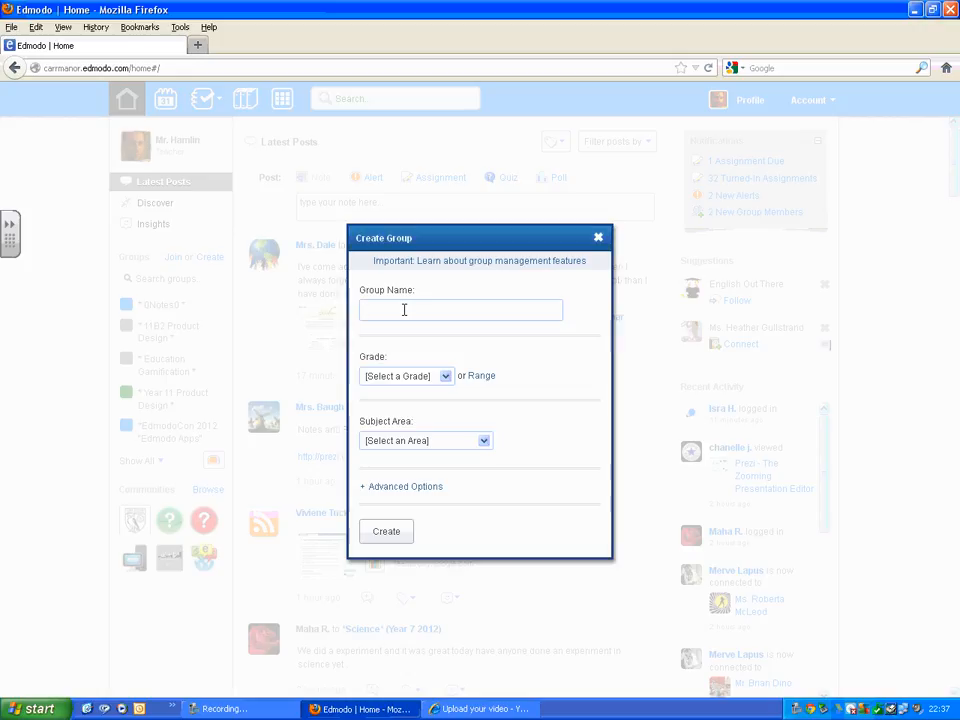
{"action": "type", "text": "Minecra"}
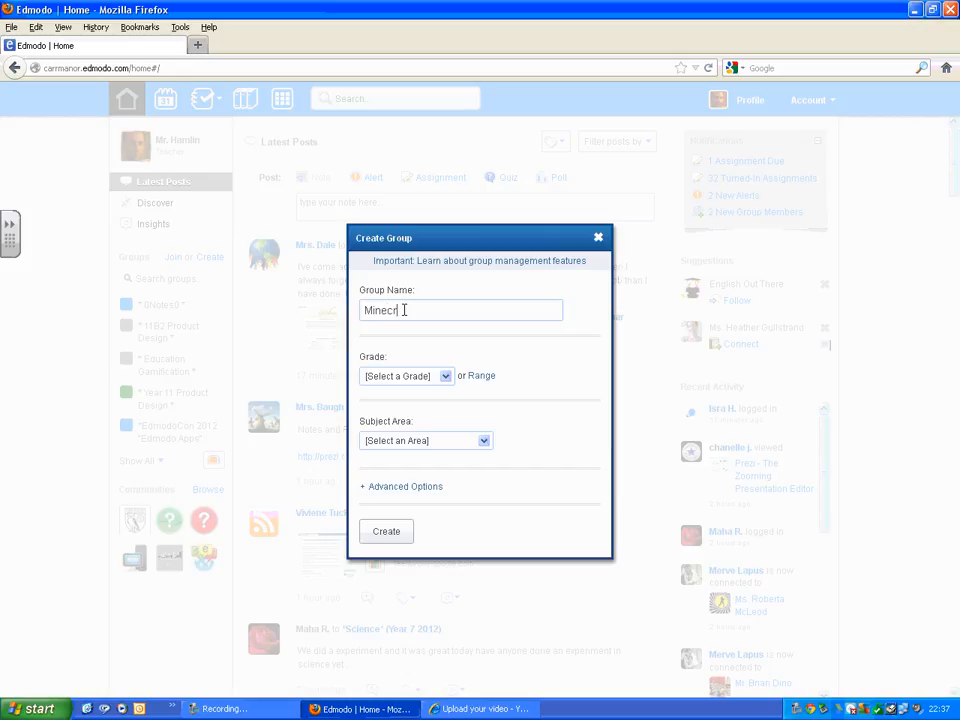
{"action": "type", "text": "ft"}
{"action": "left_click", "coordinate": [445, 377]}
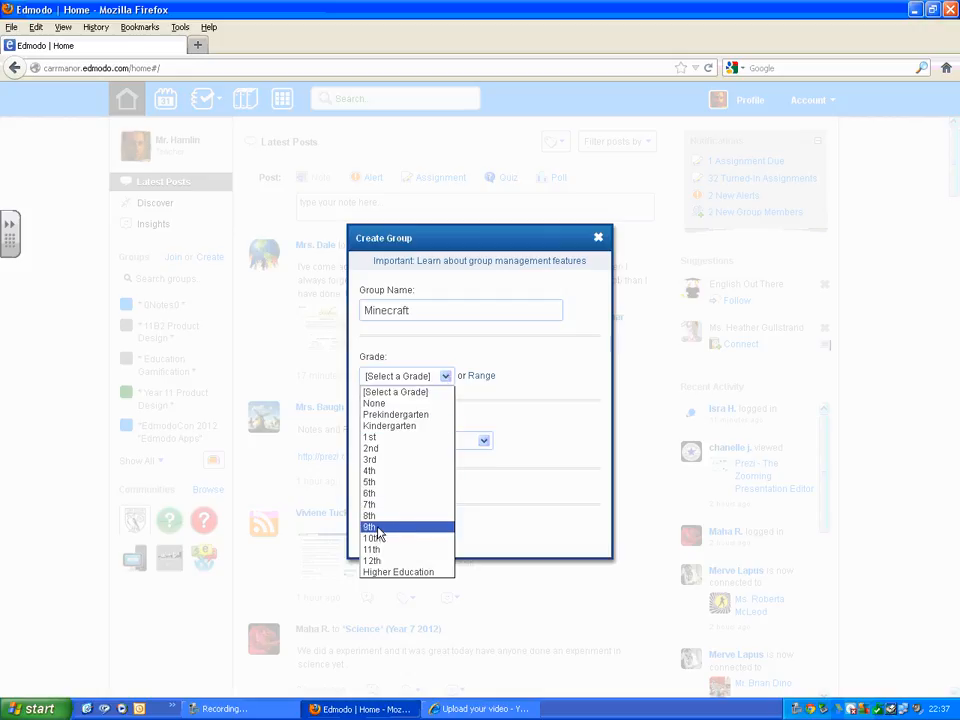
{"action": "left_click", "coordinate": [386, 403]}
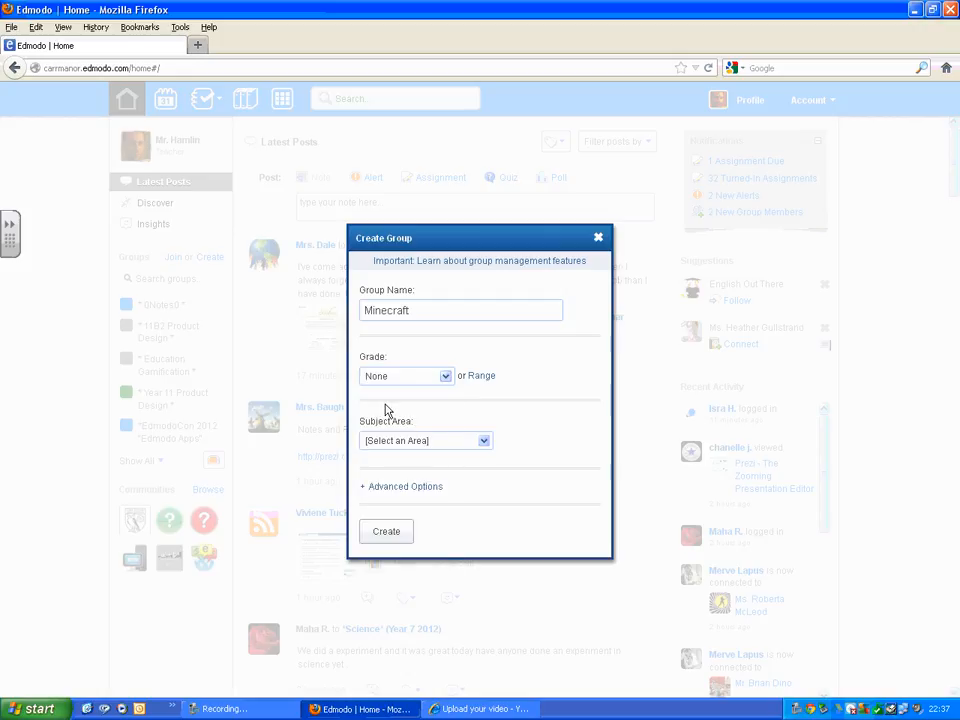
{"action": "left_click", "coordinate": [481, 377]}
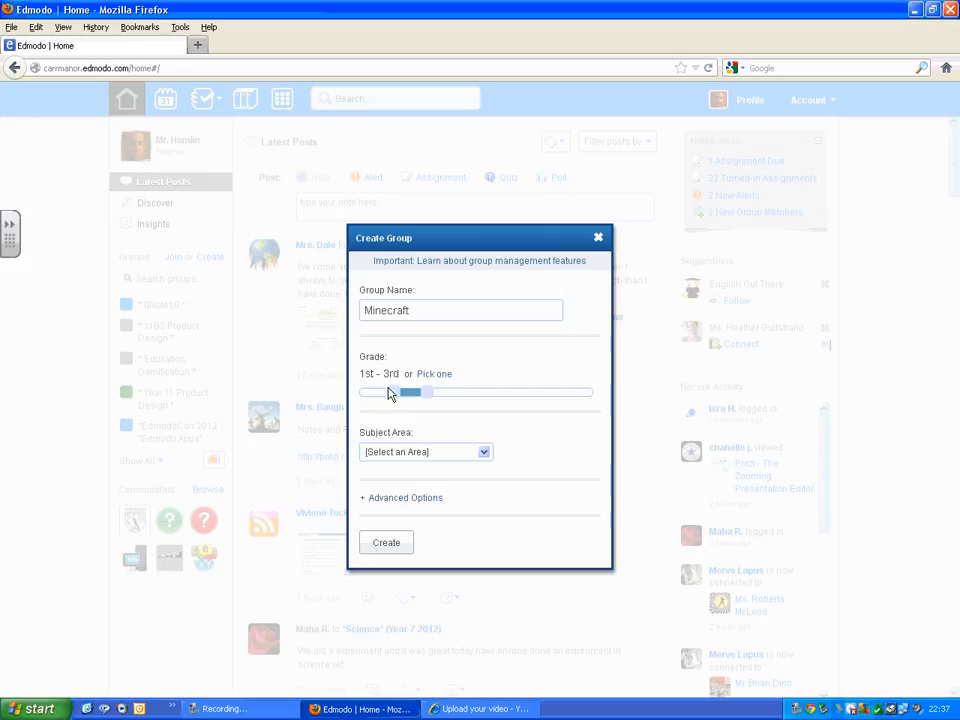
{"action": "left_click_drag", "start_coordinate": [427, 399], "coordinate": [553, 398]}
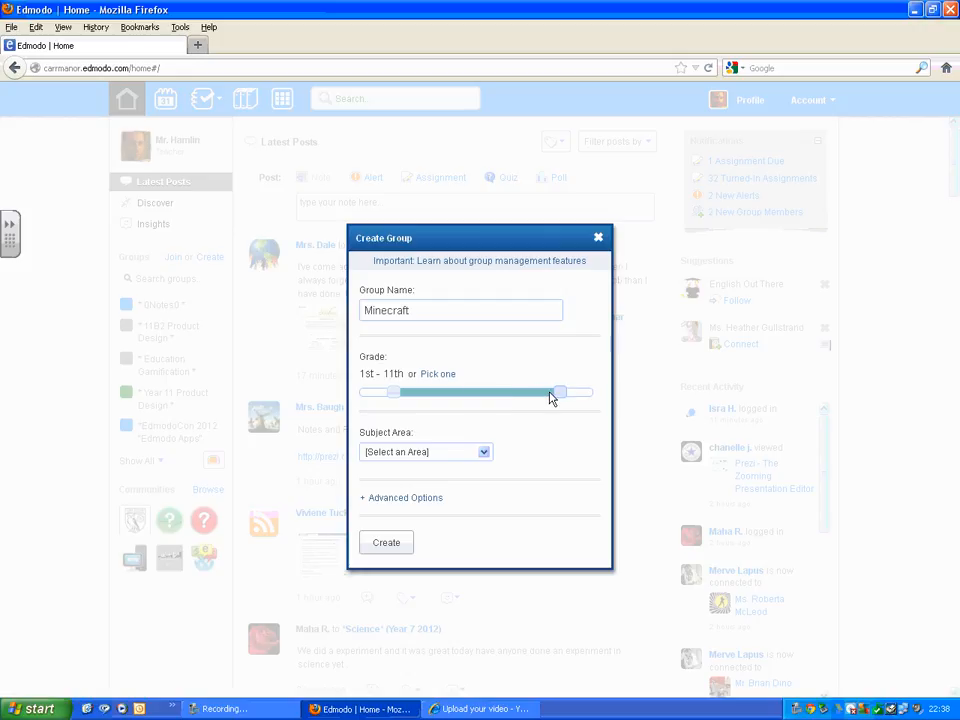
{"action": "left_click_drag", "start_coordinate": [396, 399], "coordinate": [491, 396]}
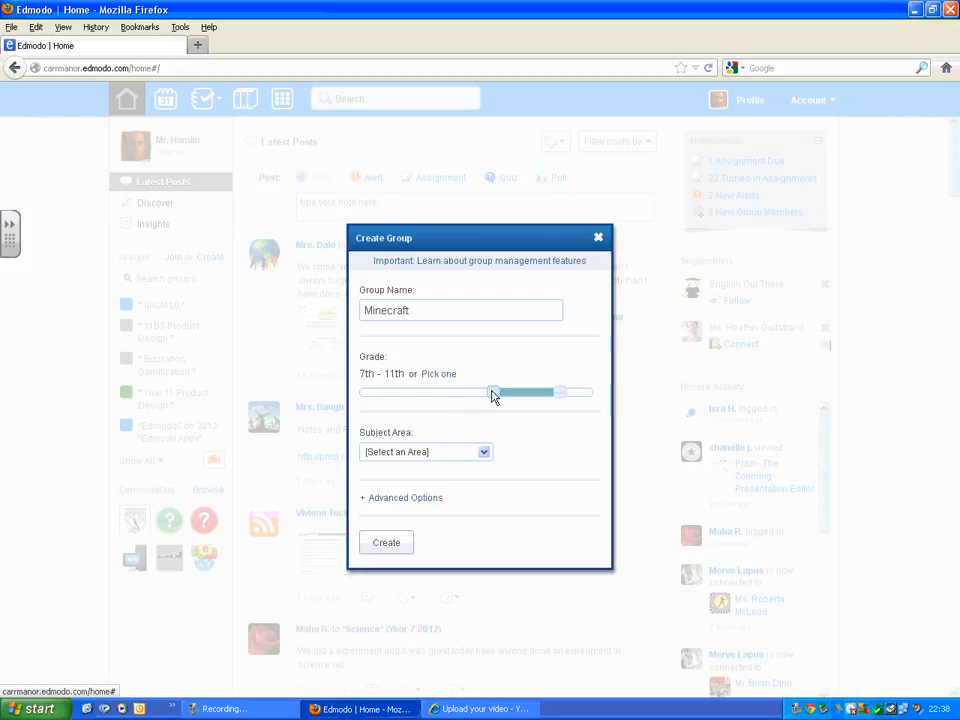
Set the subject area to Other, default all new members to read-only, and create the Minecraft group.
{"action": "left_click", "coordinate": [485, 453]}
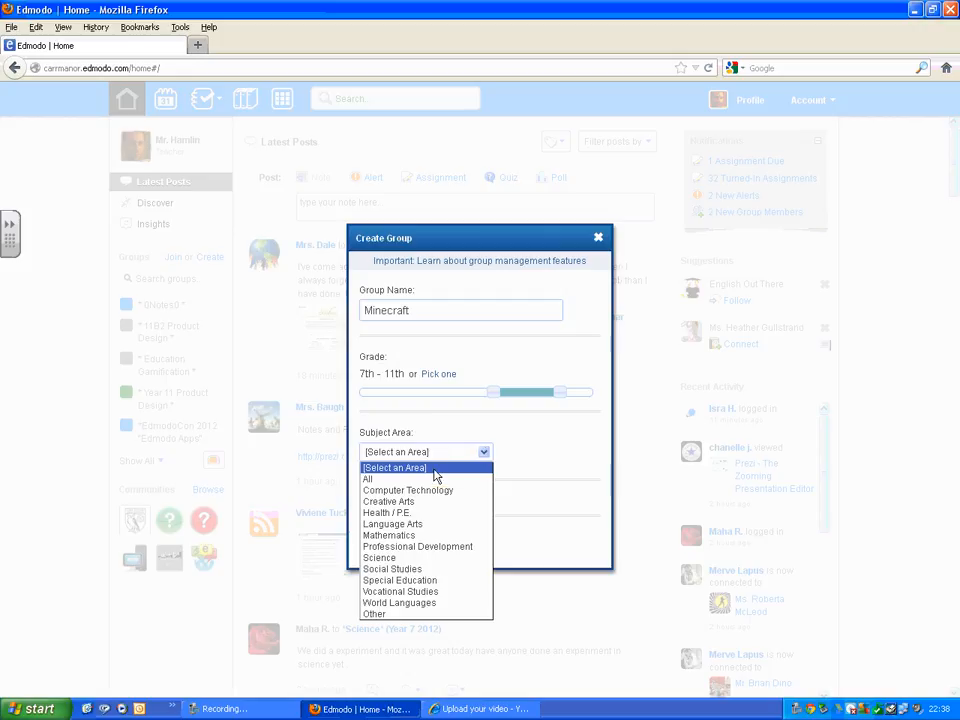
{"action": "left_click", "coordinate": [392, 614]}
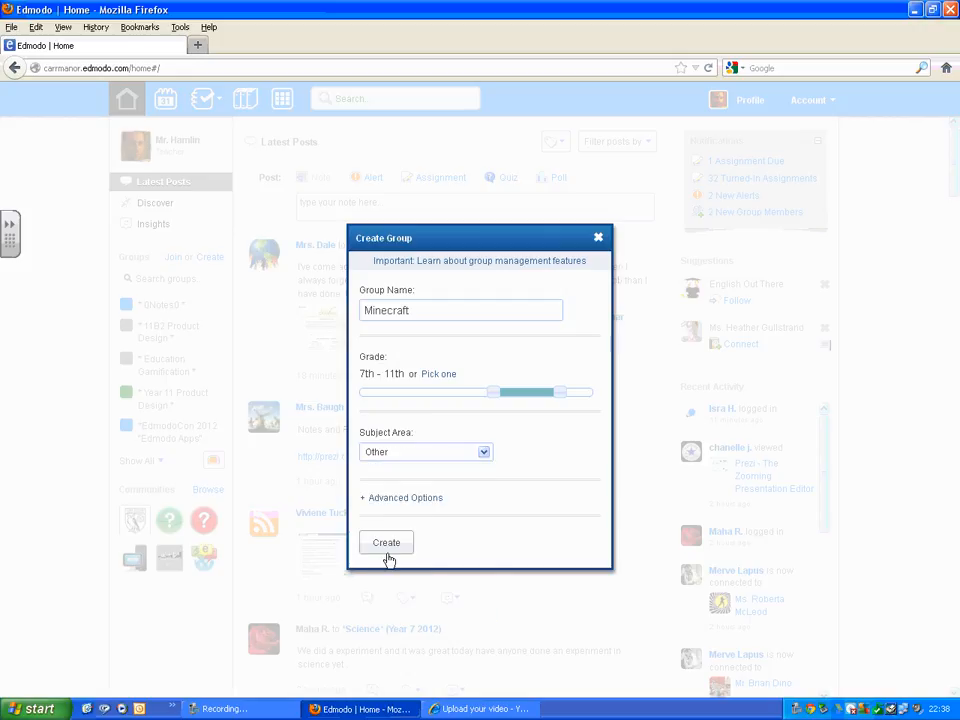
{"action": "left_click", "coordinate": [394, 502]}
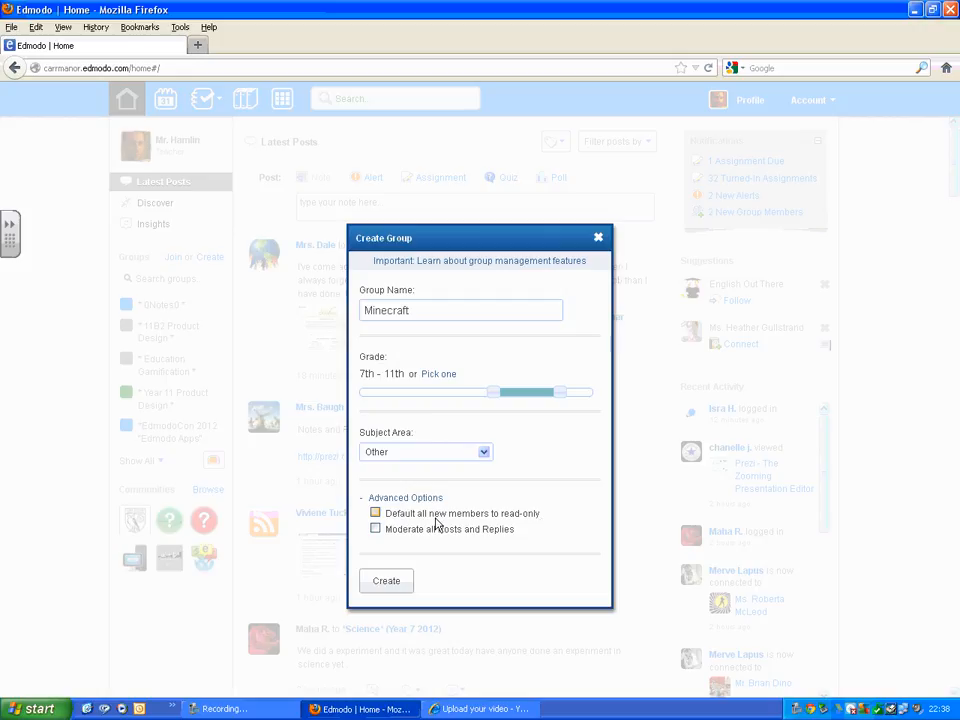
{"action": "left_click", "coordinate": [376, 514]}
{"action": "left_click", "coordinate": [387, 582]}
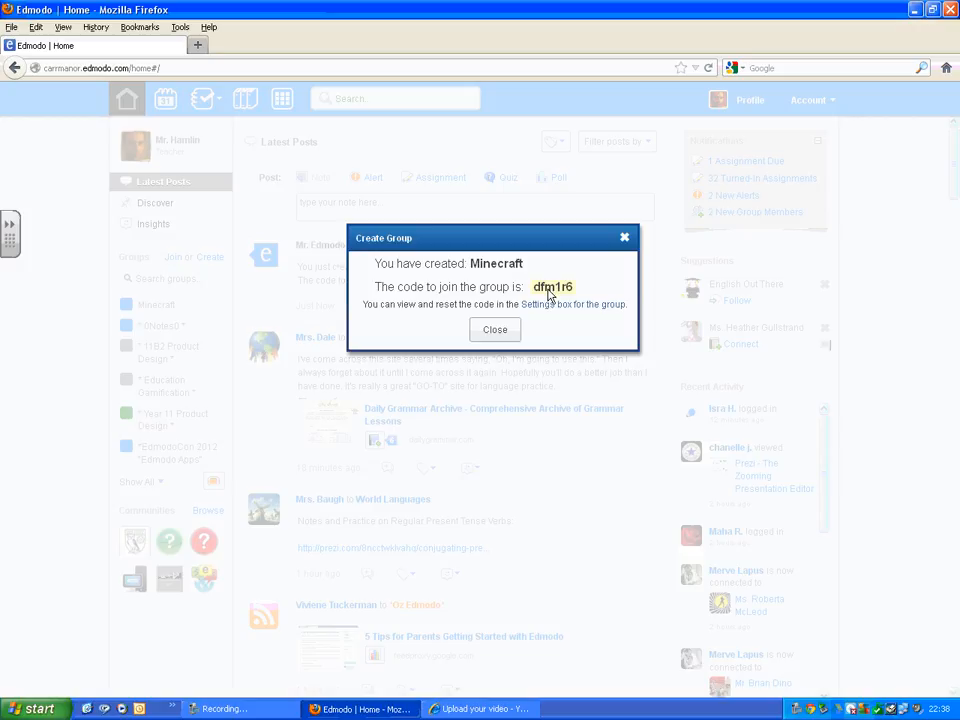
{"action": "left_click", "coordinate": [496, 330]}
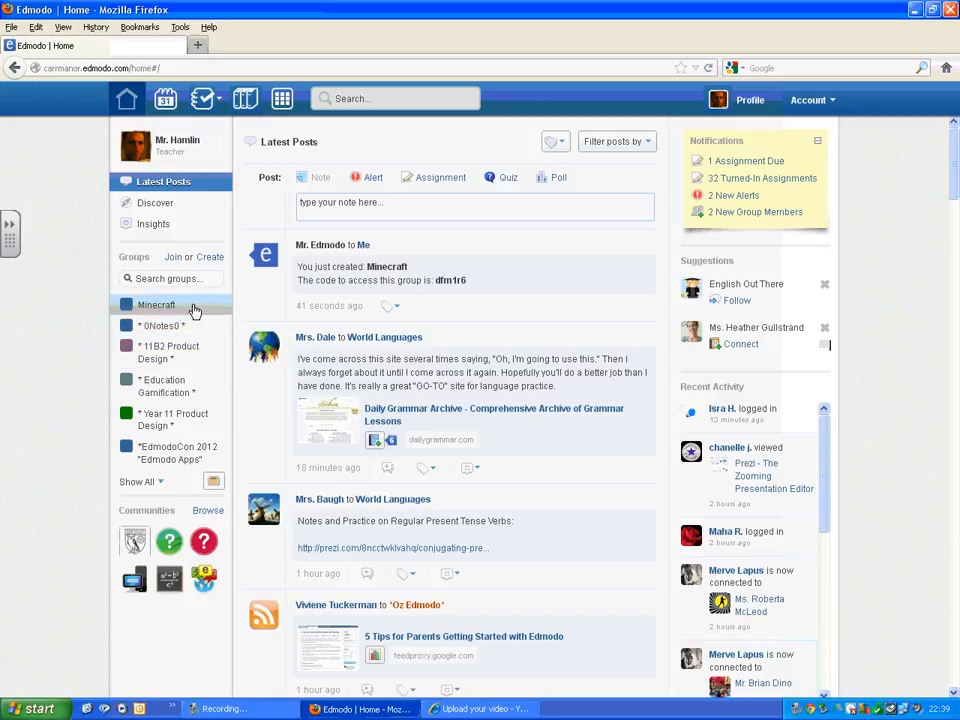
Open the page of the new Minecraft group from the list of groups.
{"action": "left_click", "coordinate": [129, 306]}
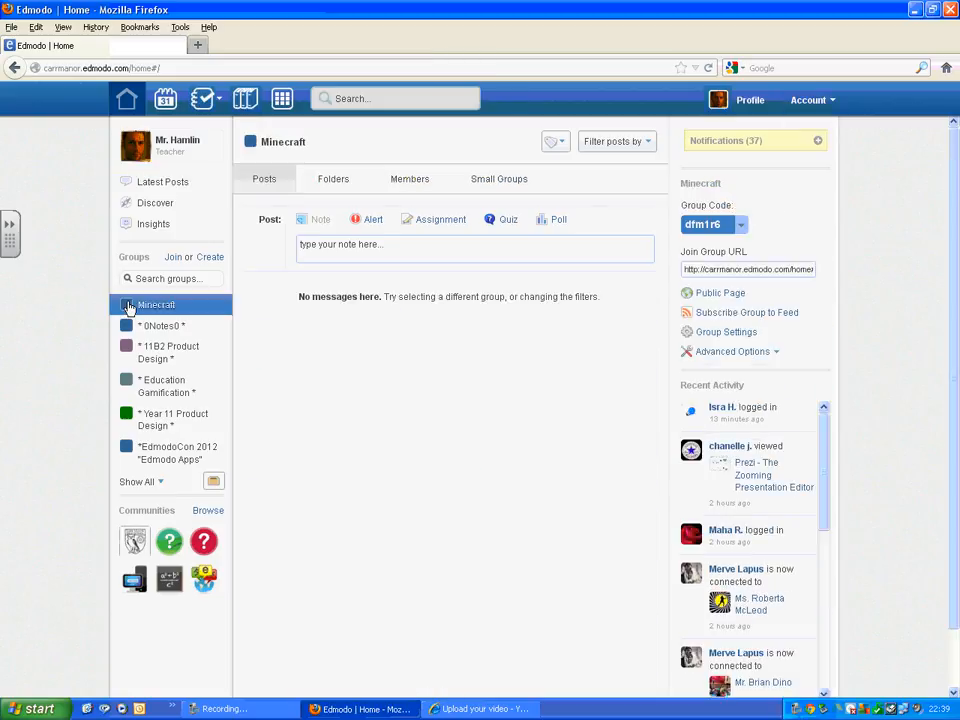
{"action": "double_click", "coordinate": [127, 307]}
{"action": "left_click", "coordinate": [122, 311]}
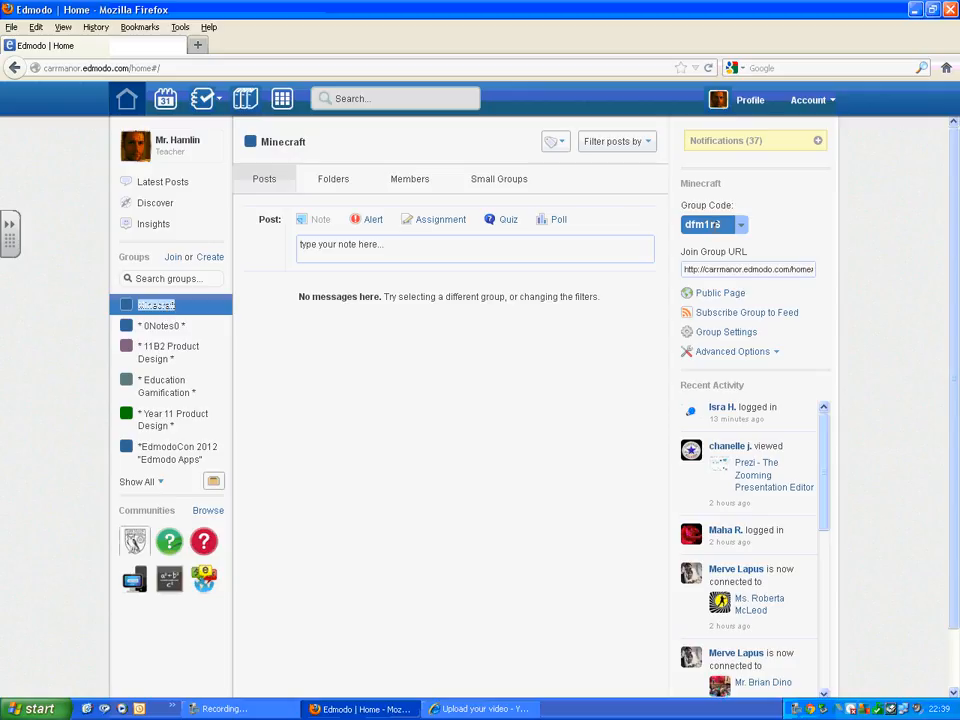
Lock the Minecraft group's join code and unlock it again.
{"action": "left_click", "coordinate": [741, 224]}
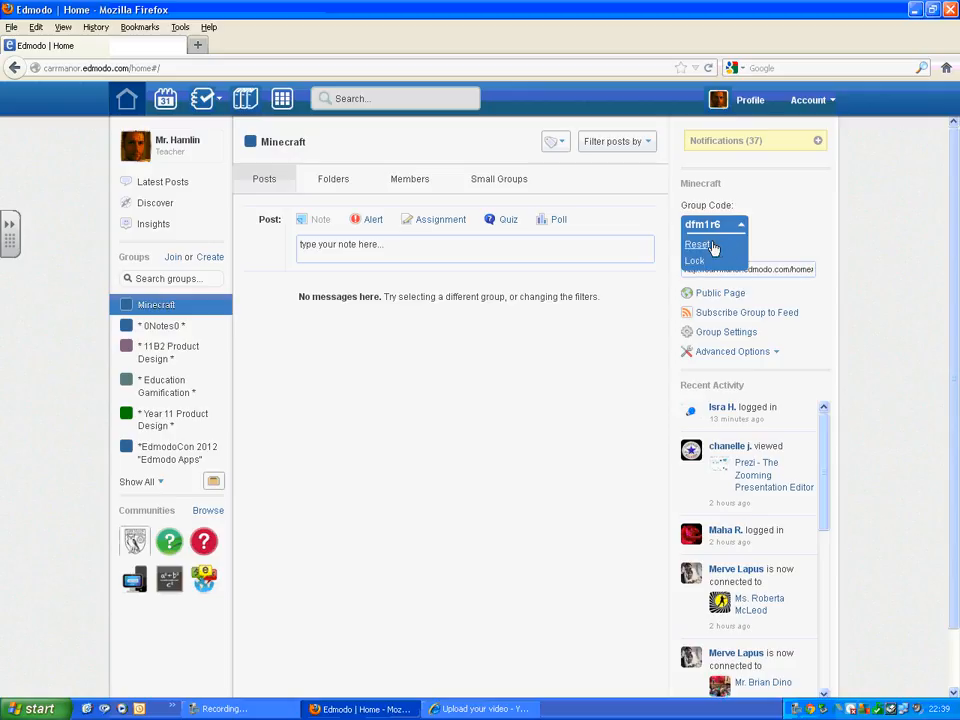
{"action": "left_click", "coordinate": [694, 262]}
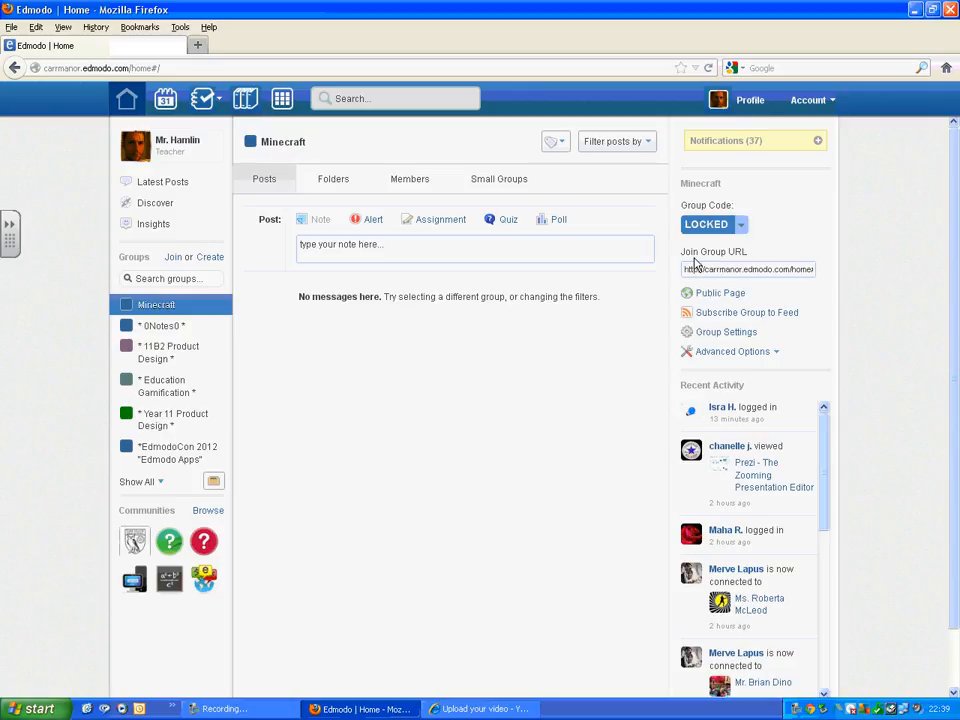
{"action": "left_click", "coordinate": [741, 229]}
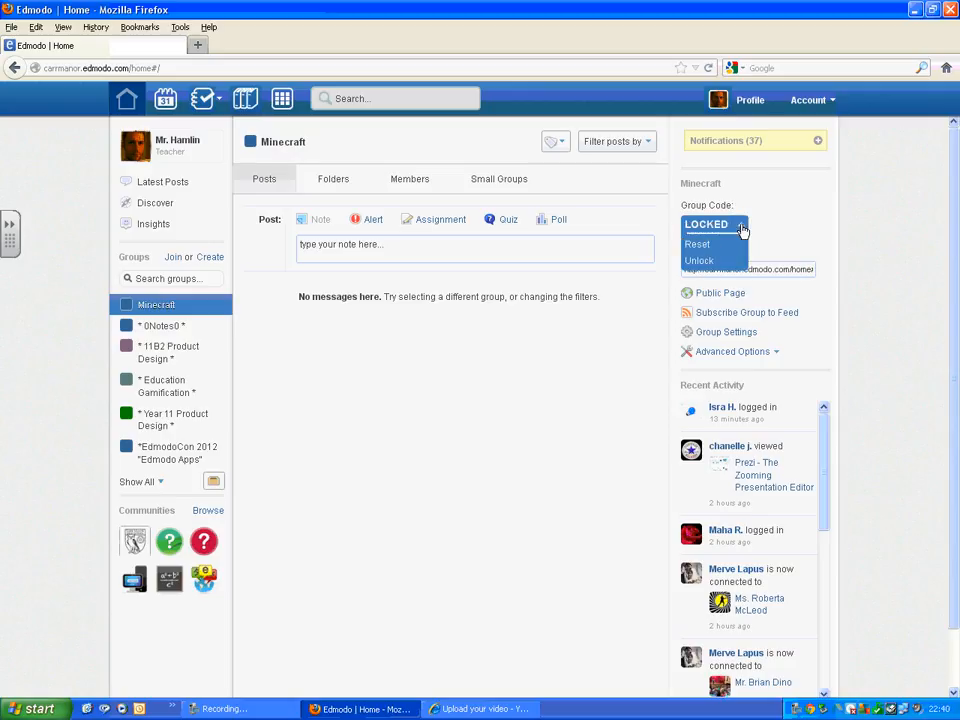
{"action": "left_click", "coordinate": [700, 260]}
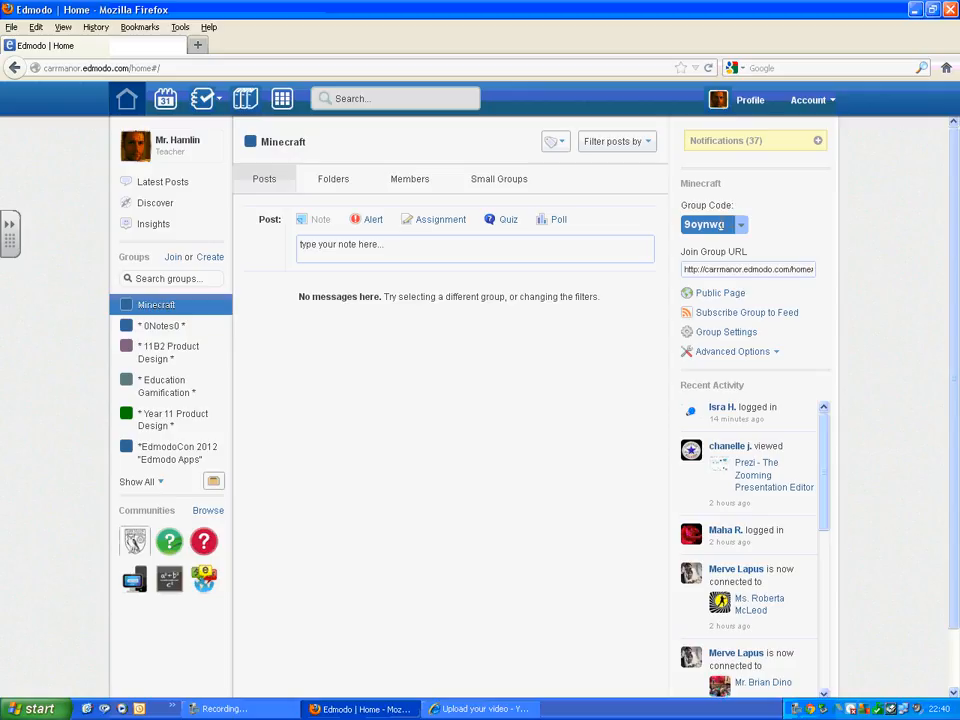
View the dialog for joining a group by code and close it without entering a code.
{"action": "left_click", "coordinate": [172, 261]}
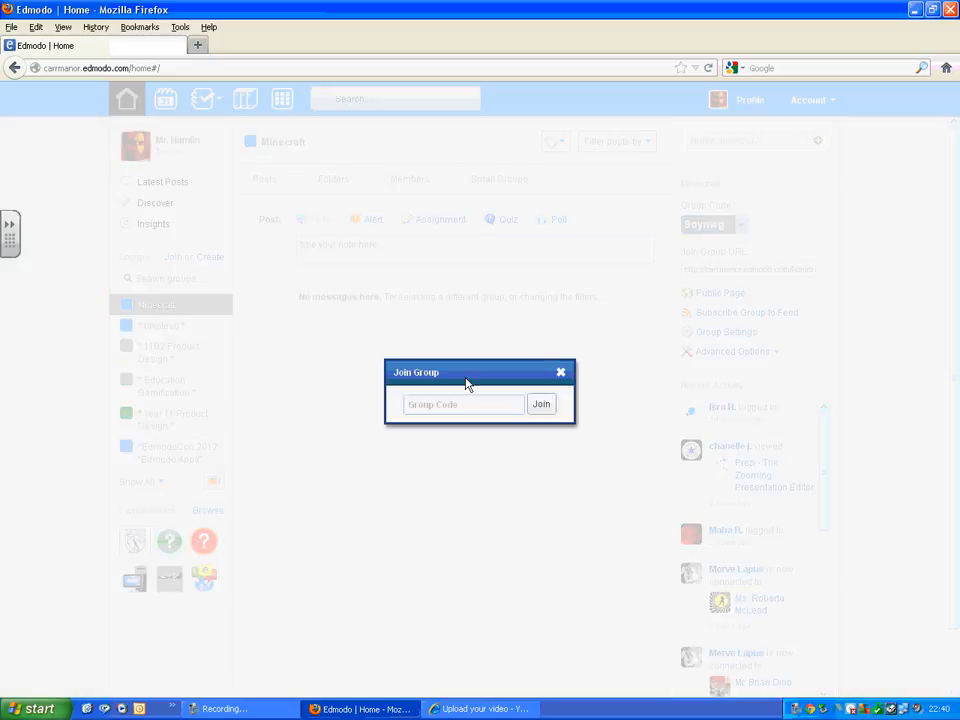
{"action": "left_click", "coordinate": [561, 375]}
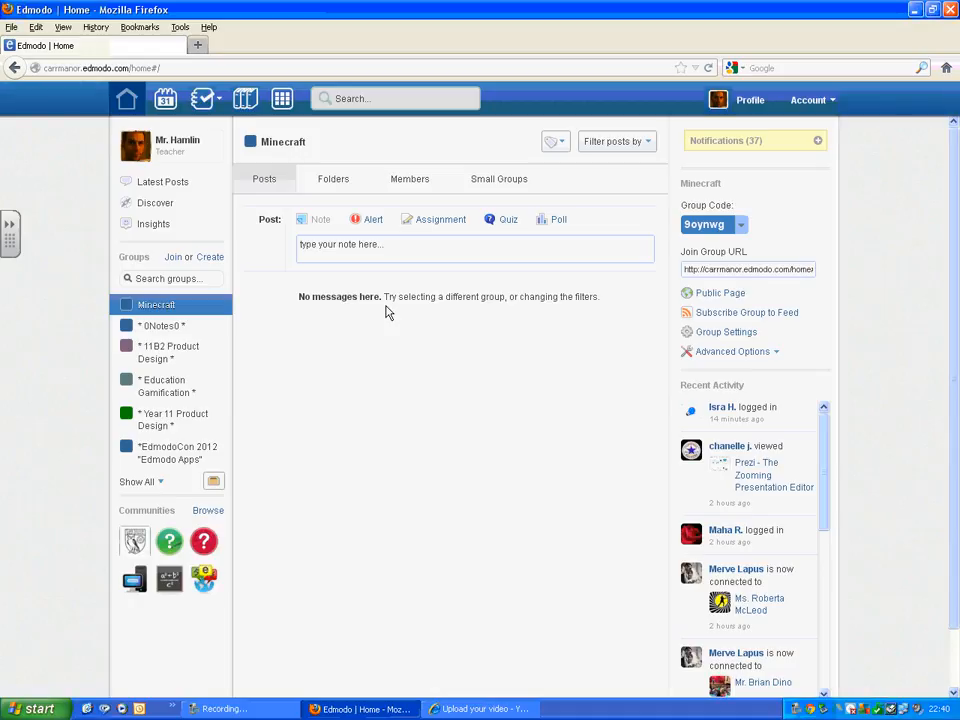
Write the note "Welcome to the Minecraft group" and attach the file funny cat.jpg to it.
{"action": "left_click", "coordinate": [369, 252]}
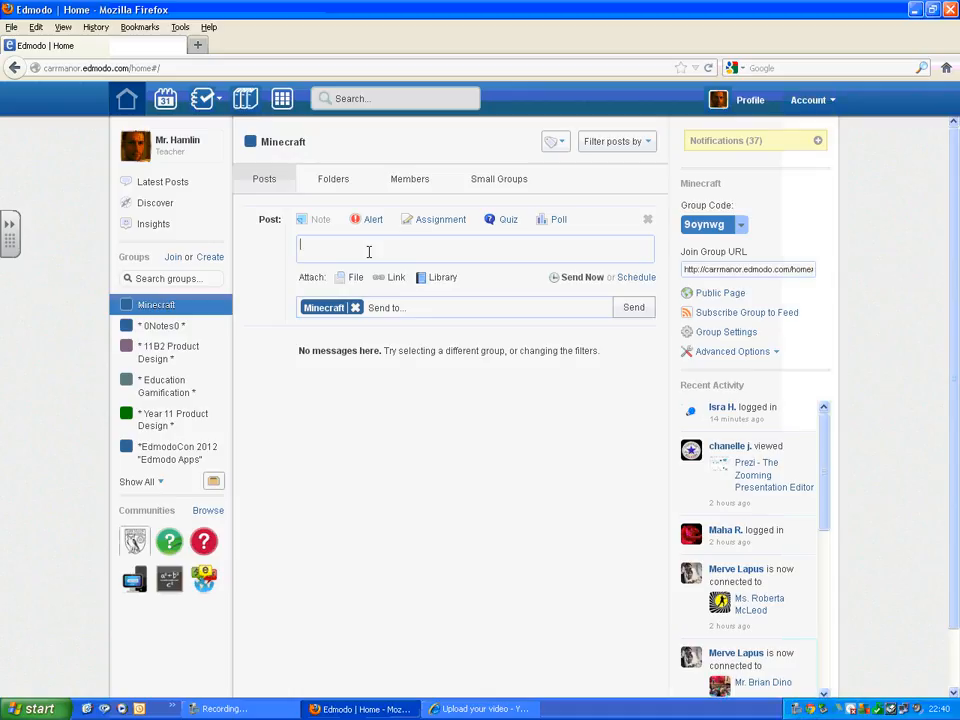
{"action": "type", "text": "Welcome to the Minecraft group"}
{"action": "left_click", "coordinate": [344, 284]}
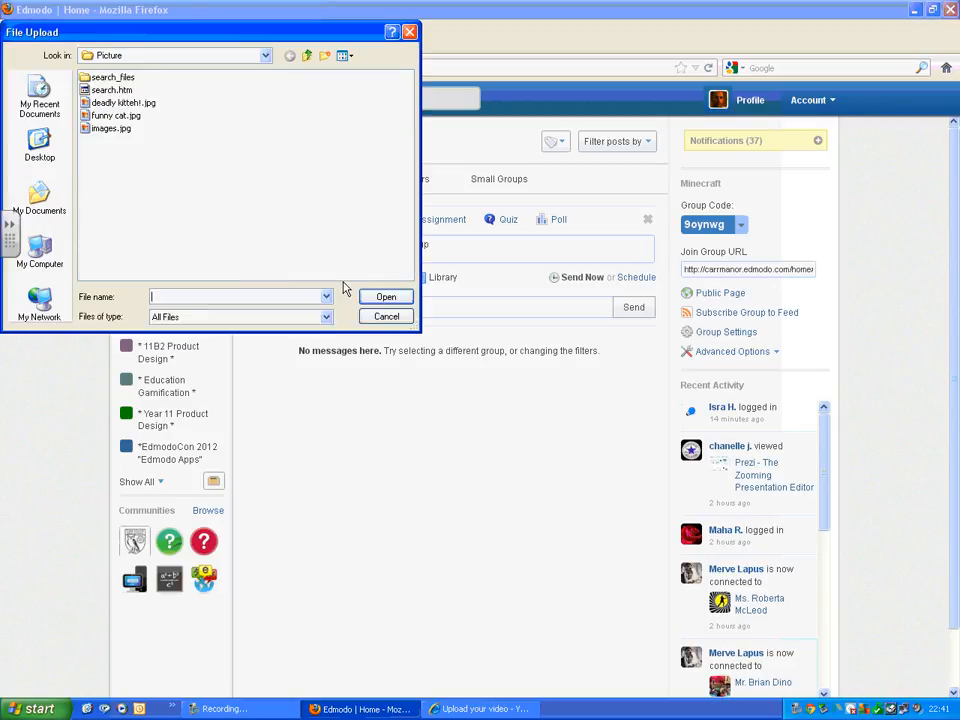
{"action": "left_click", "coordinate": [116, 116]}
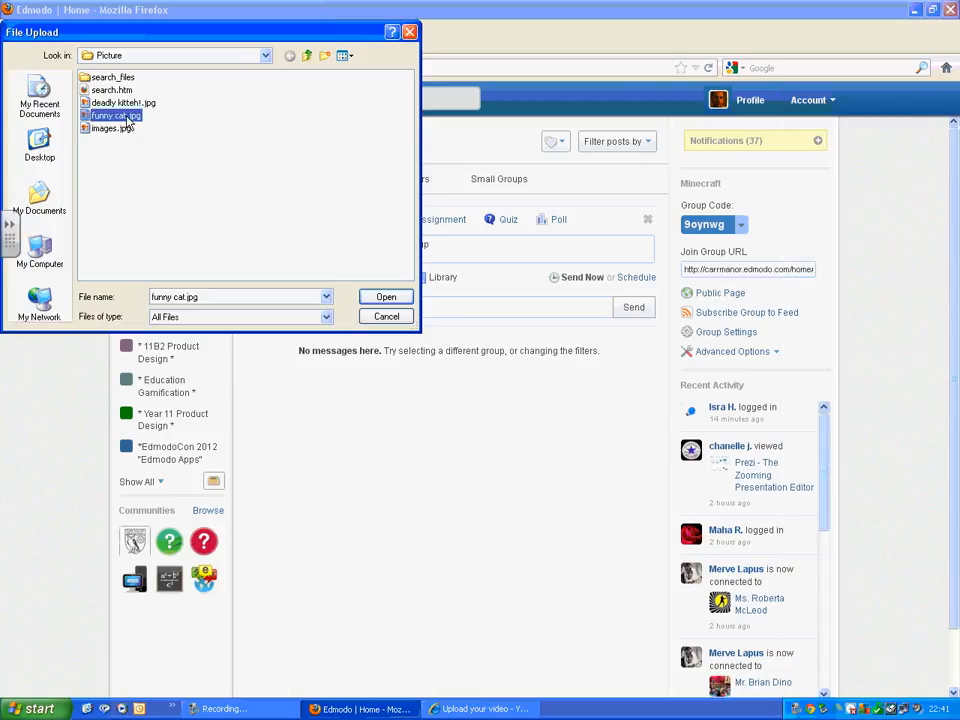
{"action": "left_click", "coordinate": [380, 297]}
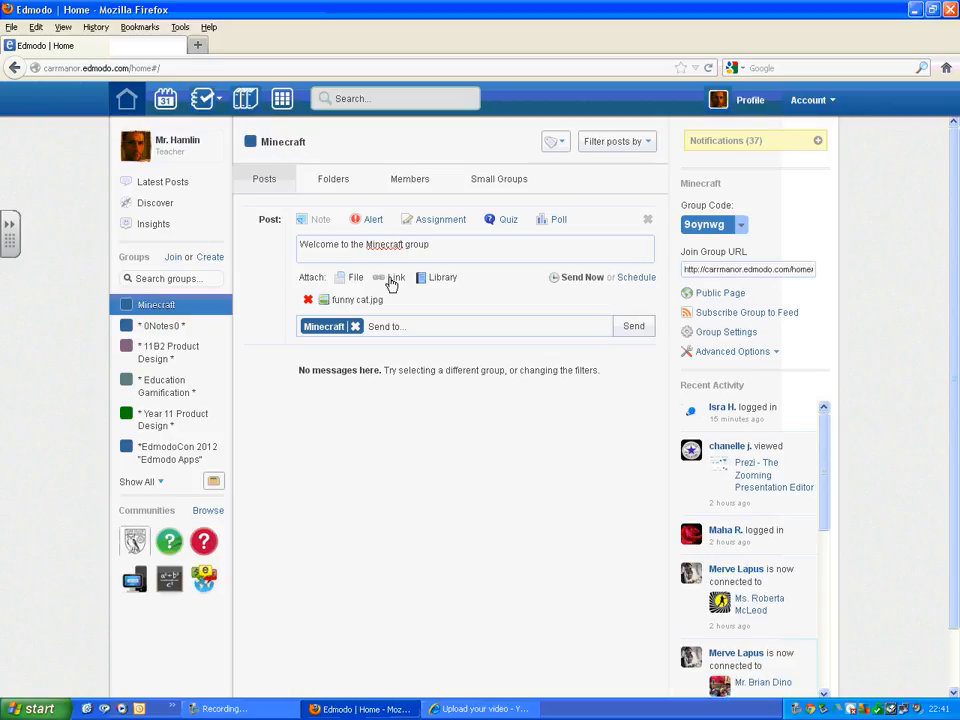
Copy the current page's web address and attach it to the note as a link.
{"action": "left_click_drag", "start_coordinate": [162, 67], "coordinate": [35, 46]}
{"action": "right_click", "coordinate": [76, 70]}
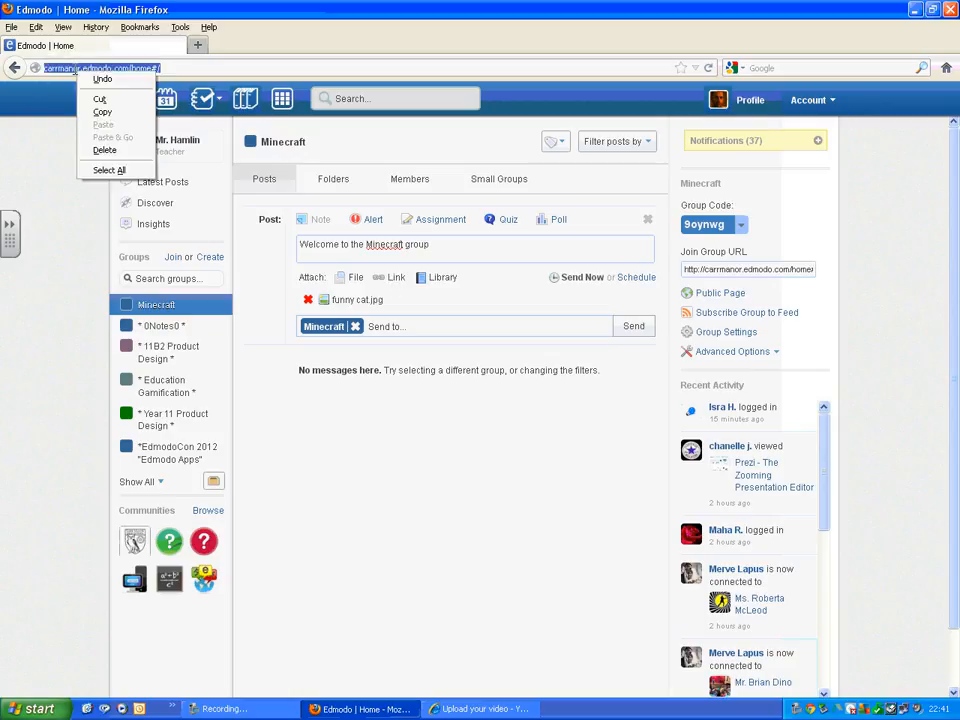
{"action": "left_click", "coordinate": [102, 112]}
{"action": "left_click", "coordinate": [393, 281]}
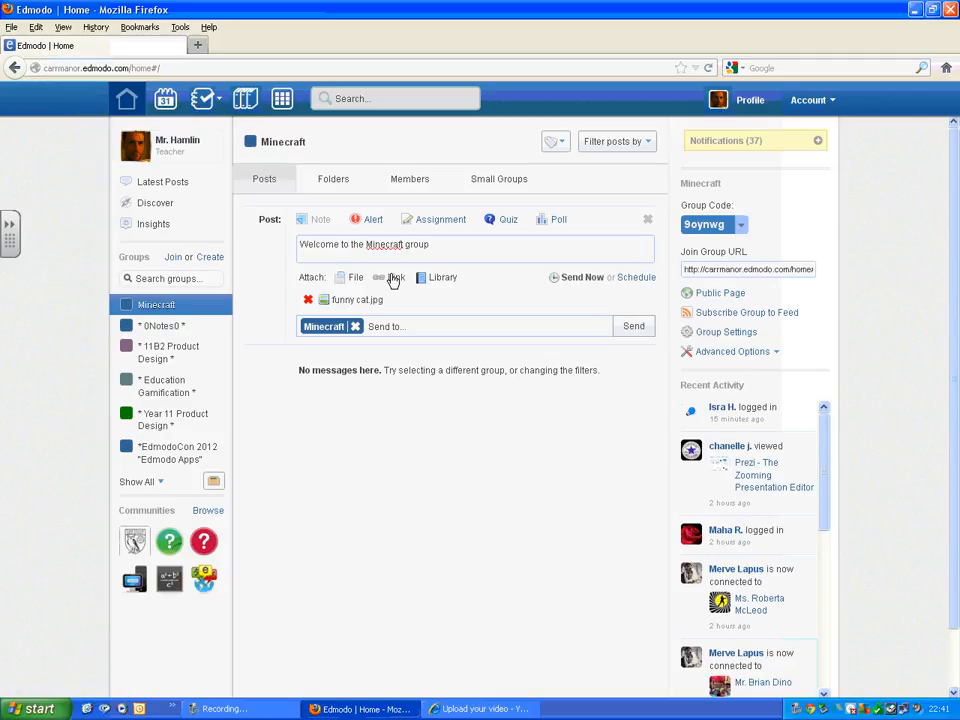
{"action": "left_click", "coordinate": [393, 373]}
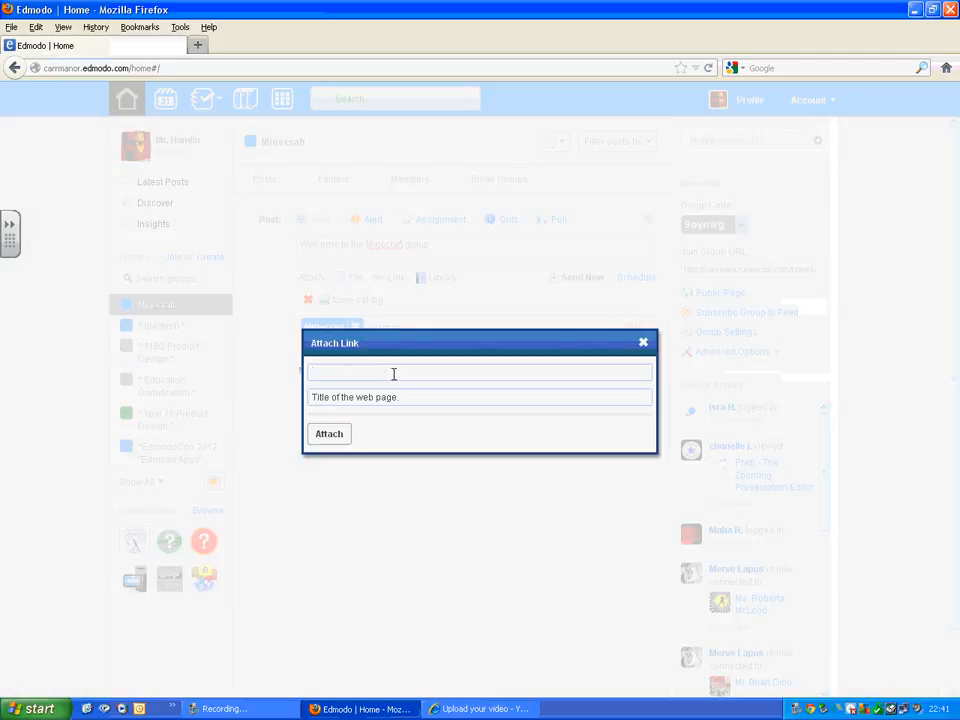
{"action": "key", "text": "ctrl+v"}
{"action": "left_click", "coordinate": [337, 436]}
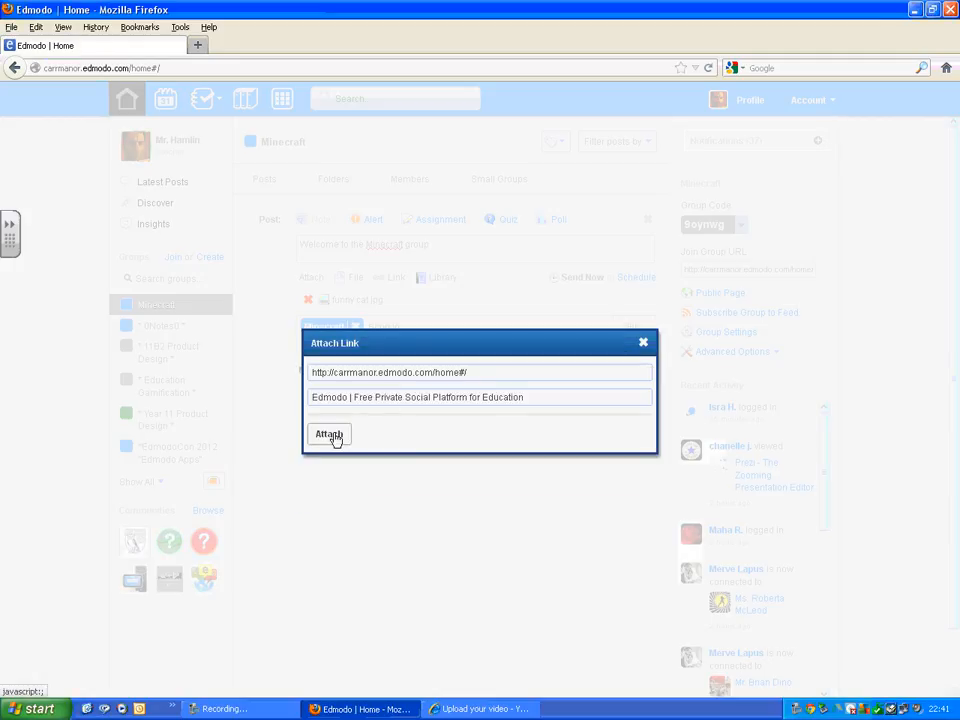
{"action": "left_click", "coordinate": [336, 437]}
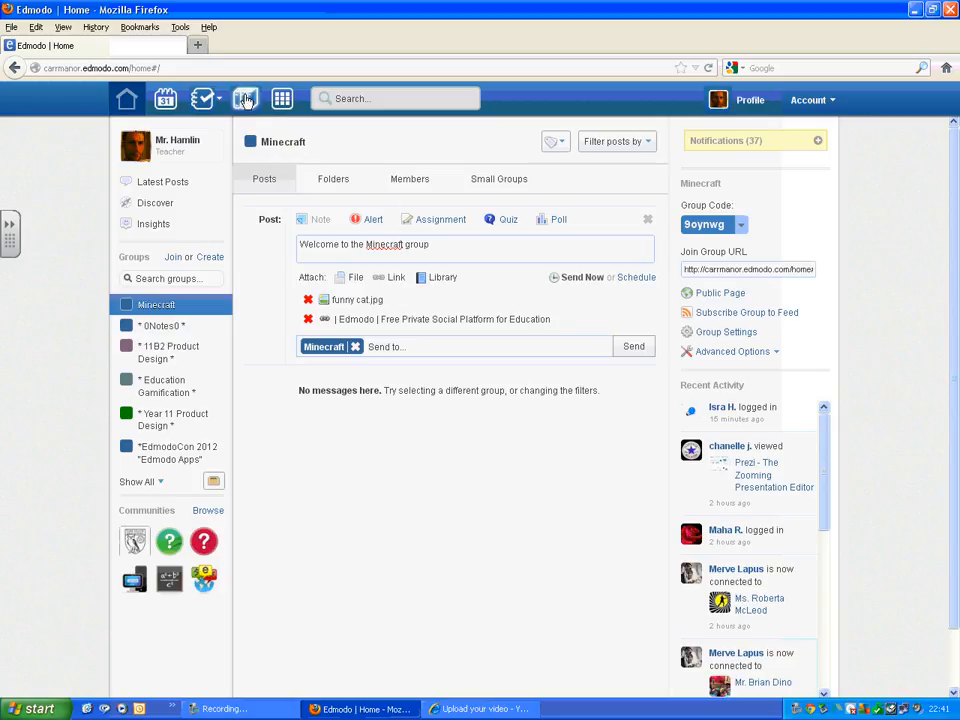
Attach Imag0897.jpg from the Library to the note.
{"action": "left_click", "coordinate": [427, 285]}
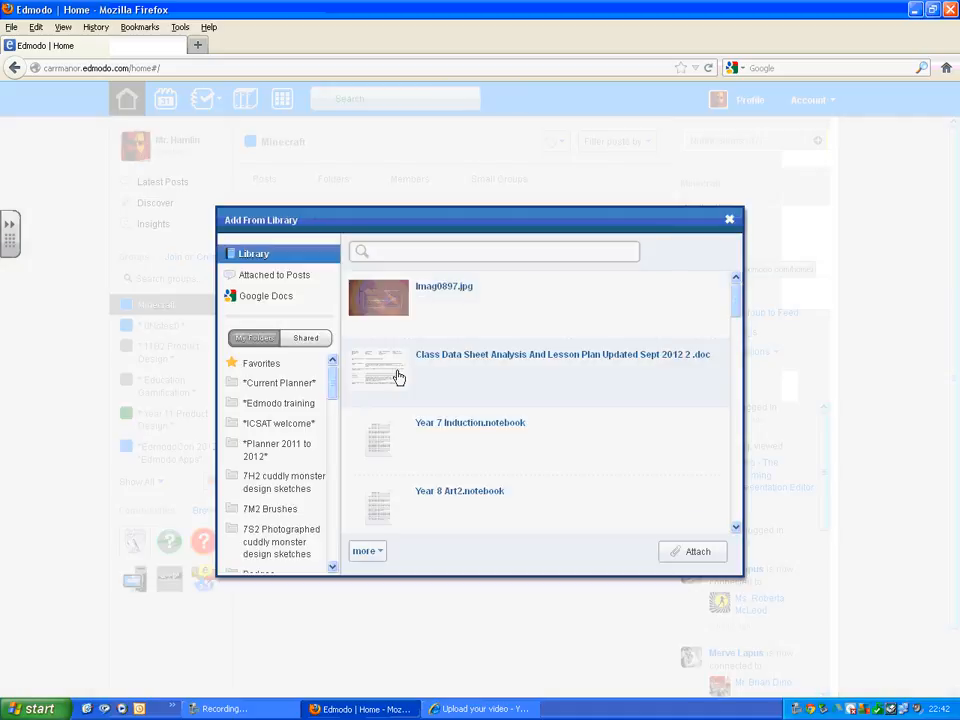
{"action": "left_click", "coordinate": [423, 295]}
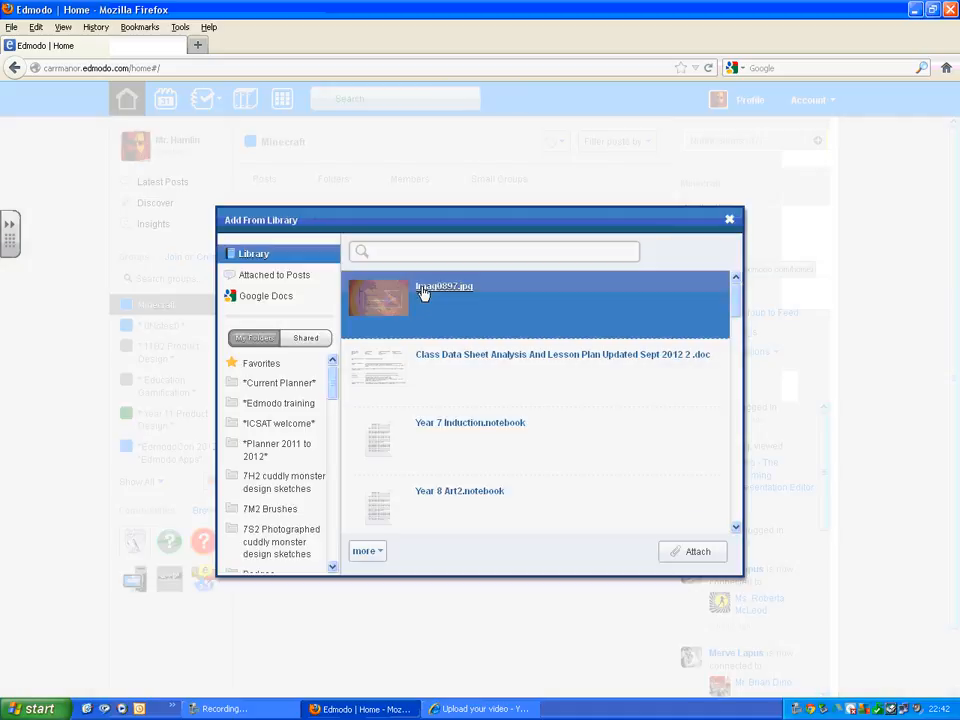
{"action": "left_click", "coordinate": [681, 552]}
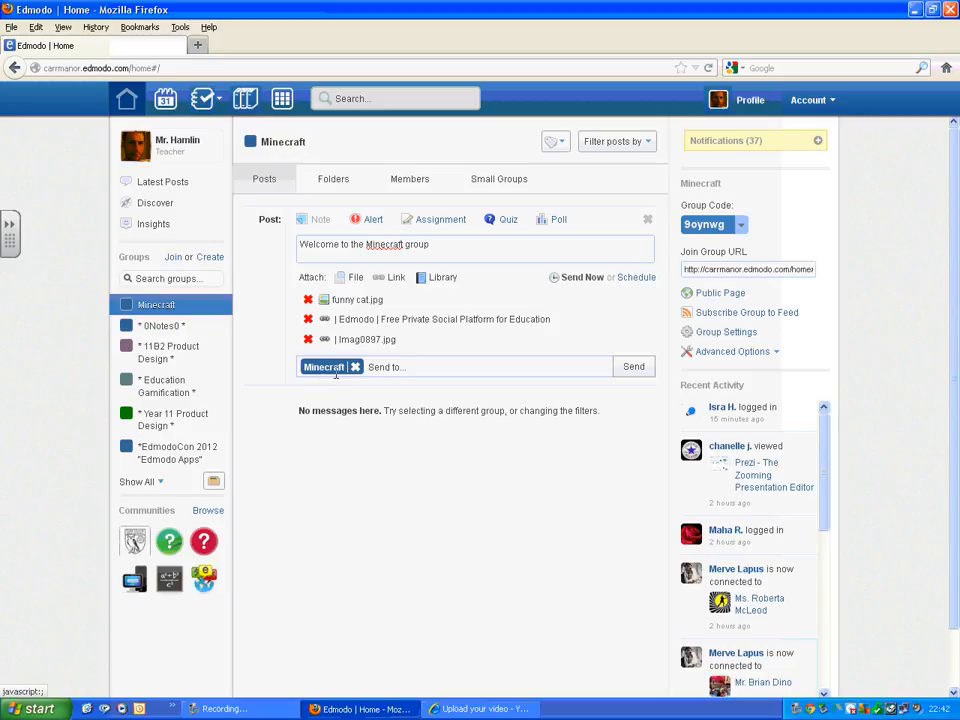
Add the "11B2 Product Design" group as a second recipient of the note, searching for "11b".
{"action": "left_click", "coordinate": [400, 369]}
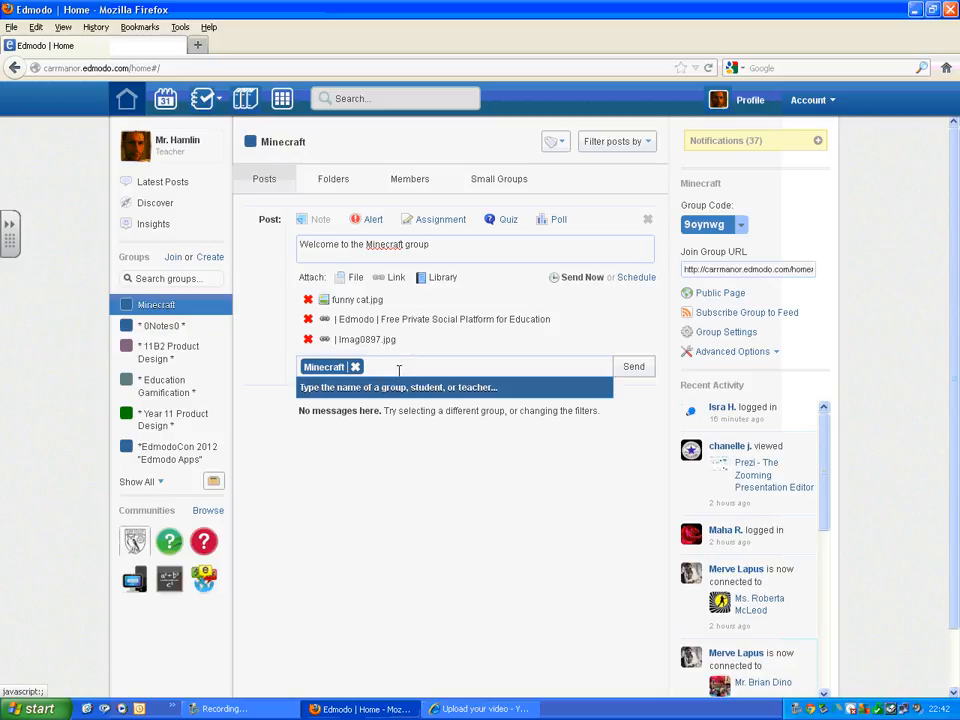
{"action": "type", "text": "11b"}
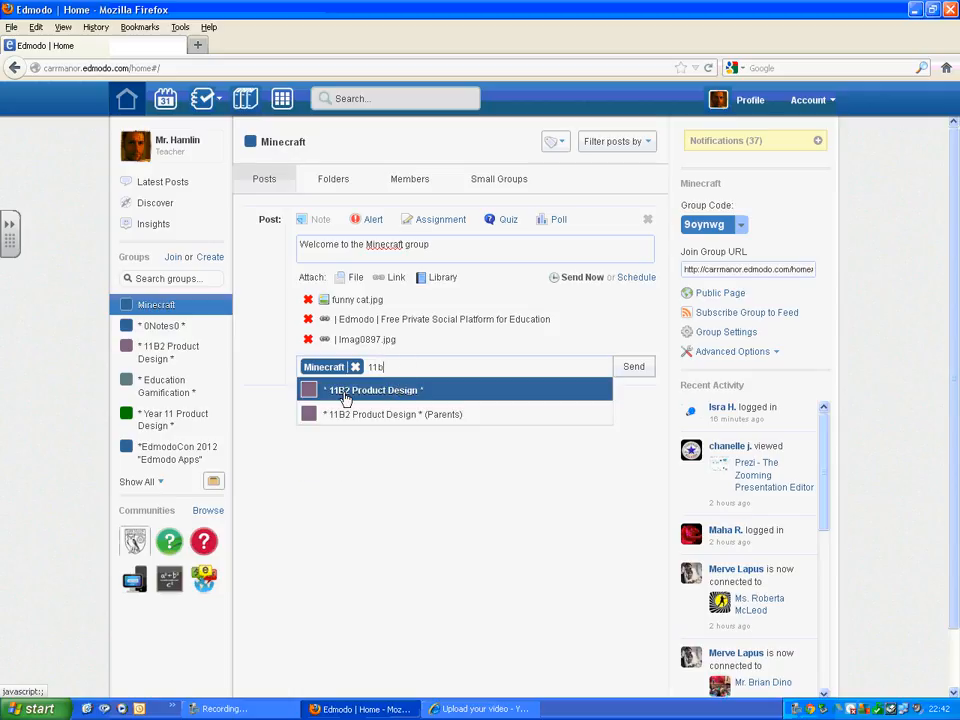
{"action": "left_click", "coordinate": [345, 398]}
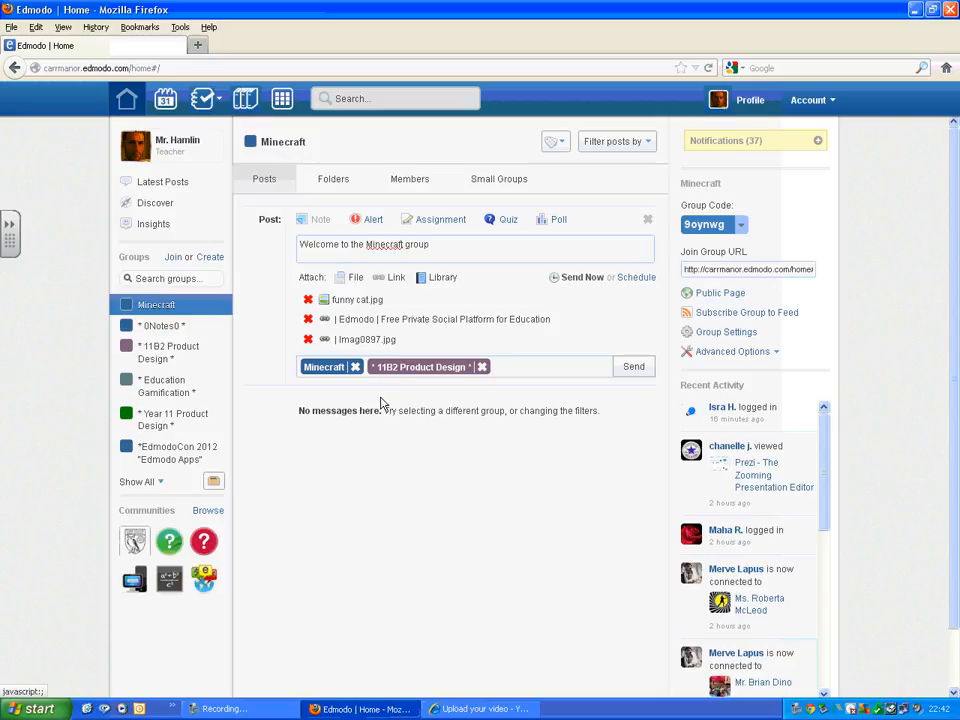
Remove the "11B2 Product Design" group from the recipients, send the note to Minecraft only, and expand the posted note's hidden attachment.
{"action": "left_click", "coordinate": [481, 368]}
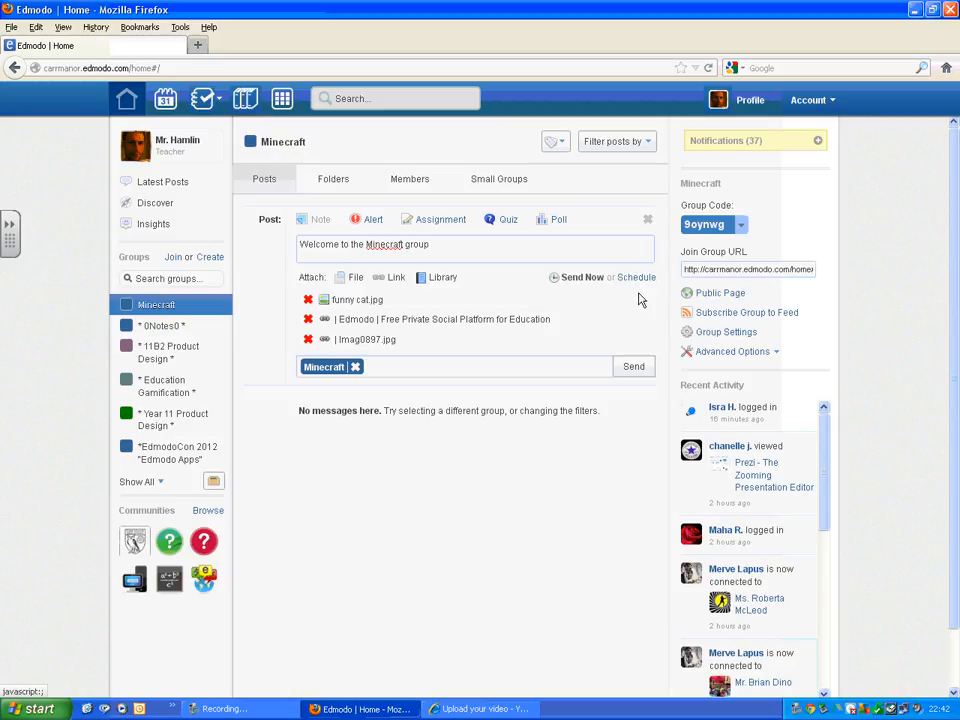
{"action": "left_click", "coordinate": [634, 368]}
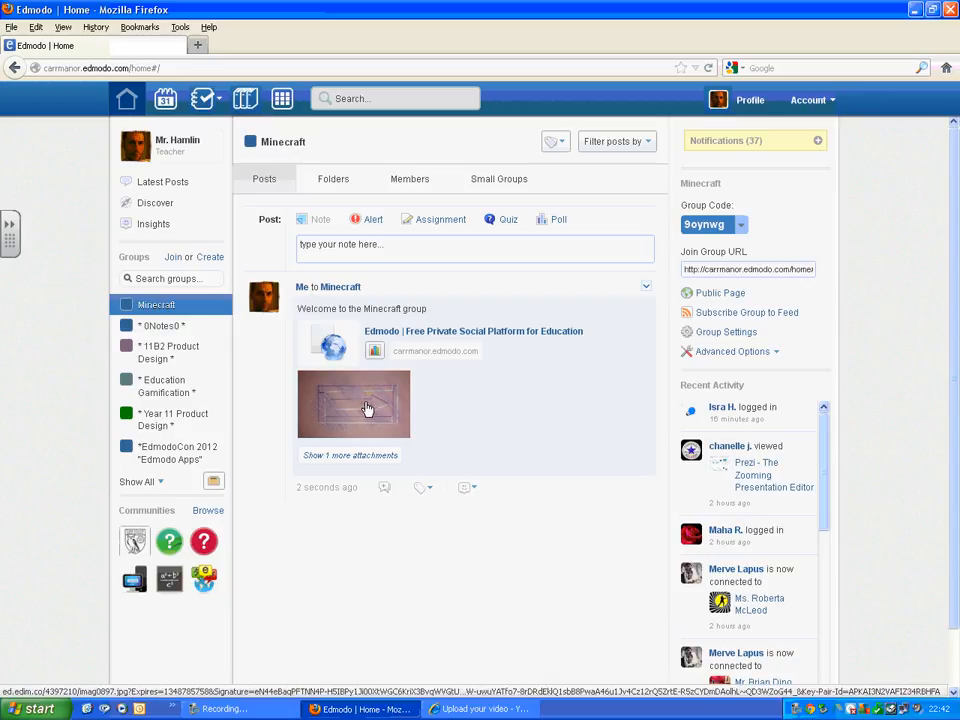
{"action": "left_click", "coordinate": [353, 456]}
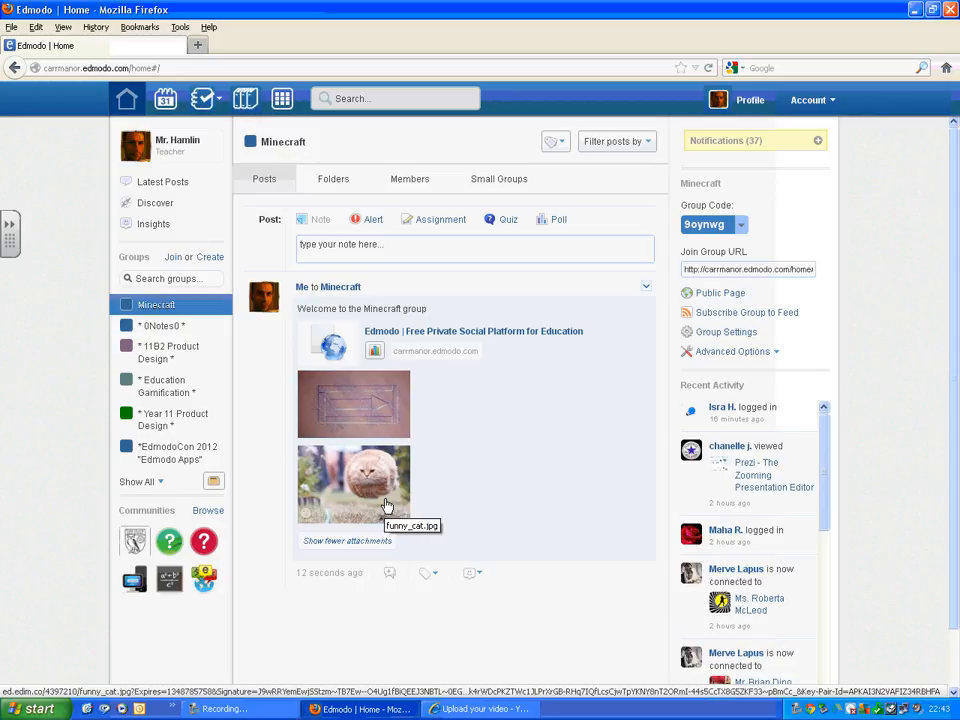
Send the alert "Hi again" to the Minecraft group.
{"action": "left_click", "coordinate": [373, 222]}
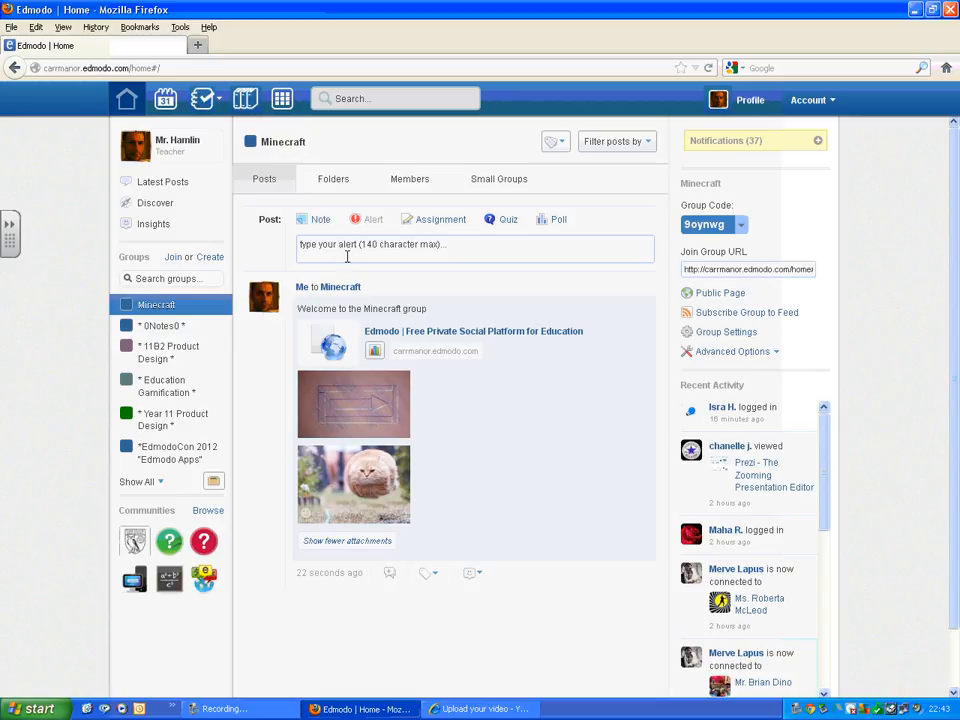
{"action": "left_click", "coordinate": [358, 244]}
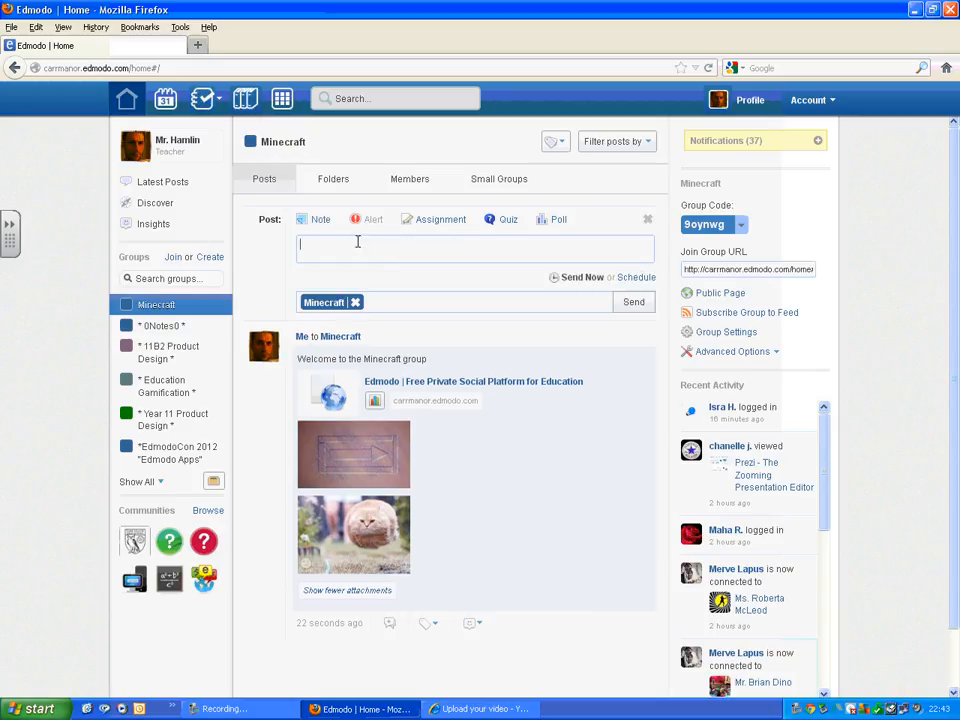
{"action": "type", "text": "Hi again"}
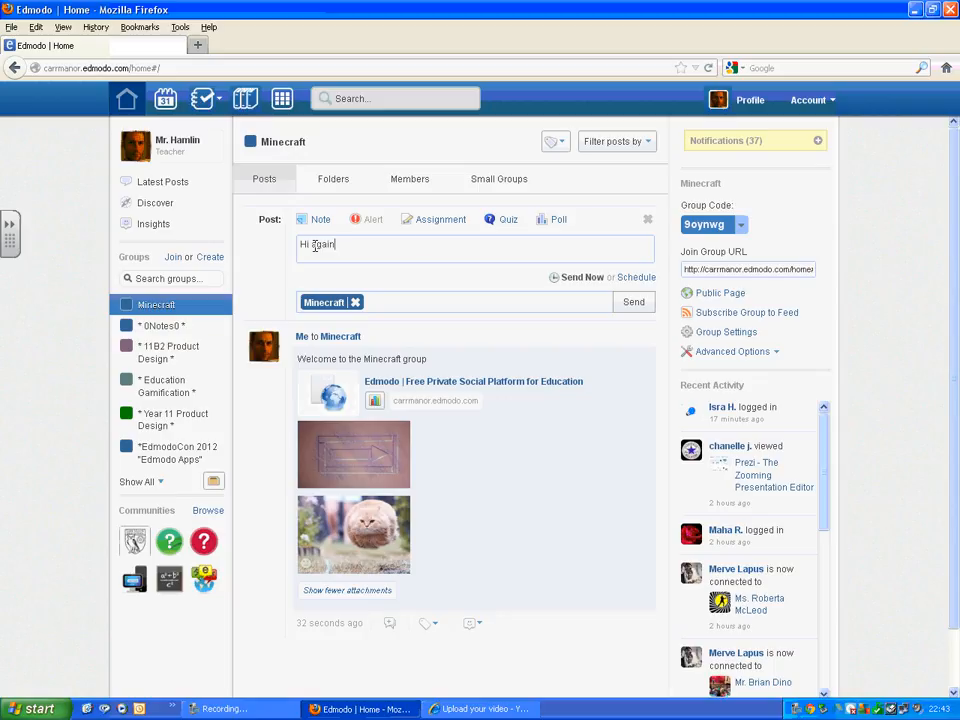
{"action": "left_click", "coordinate": [635, 304]}
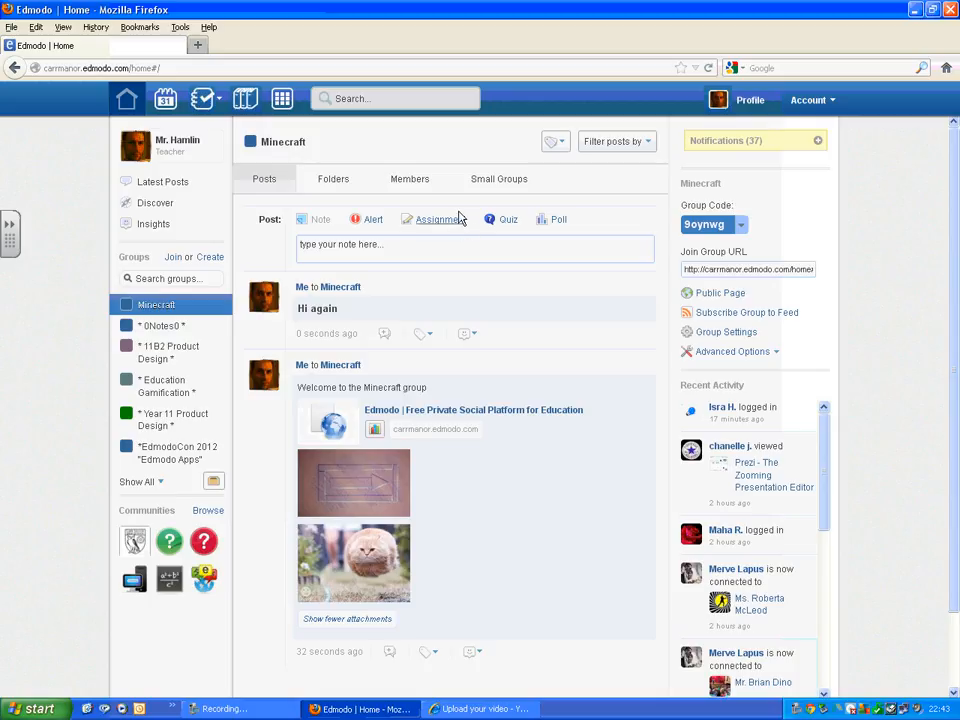
Create a poll asking "How are you enjoying edmodo" with the first two answers "A lot" and "A bit".
{"action": "left_click", "coordinate": [562, 227]}
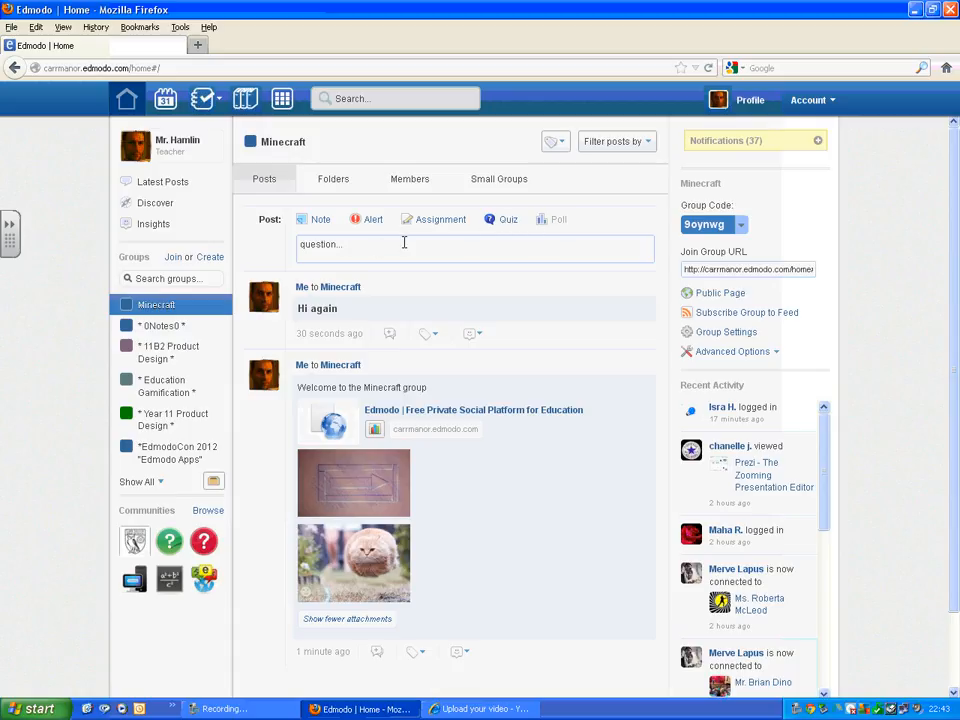
{"action": "left_click", "coordinate": [362, 246]}
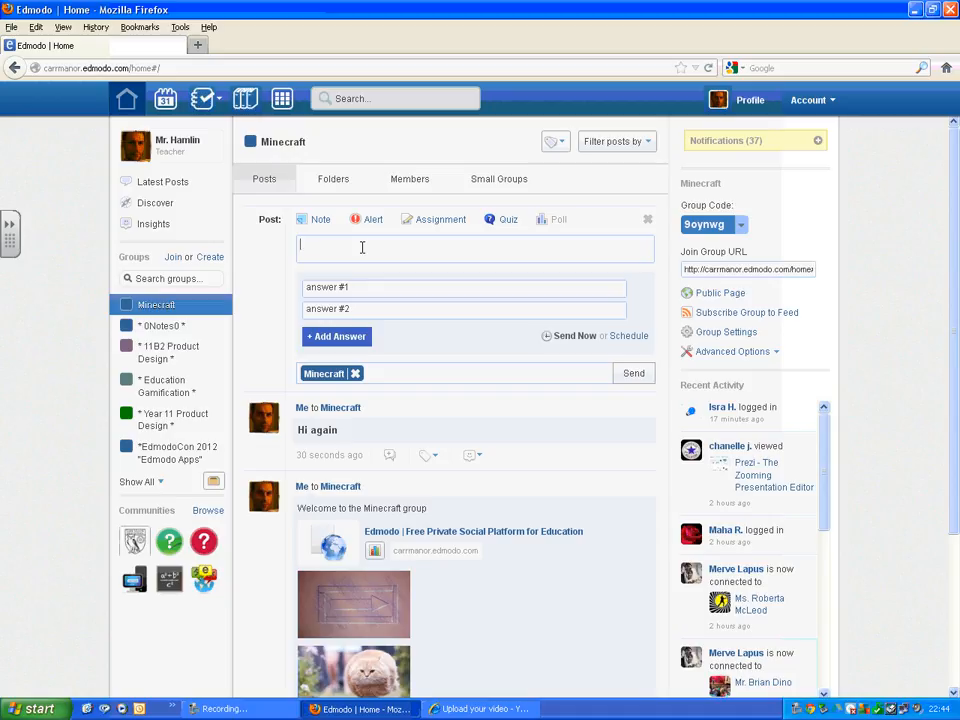
{"action": "type", "text": "How are you enjoying edmo"}
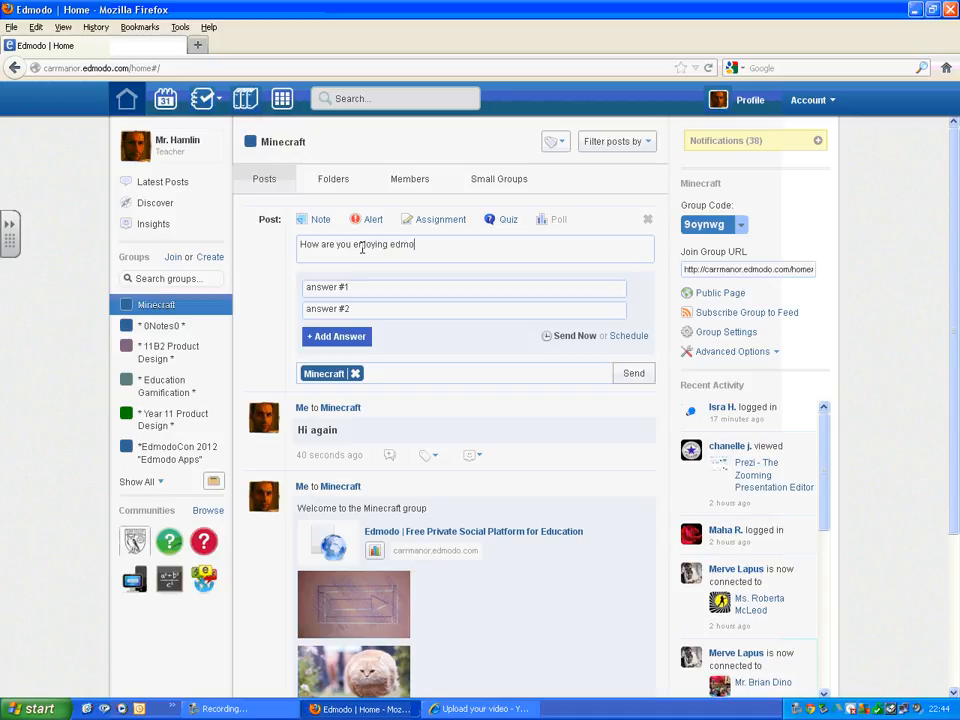
{"action": "type", "text": "do"}
{"action": "left_click", "coordinate": [378, 290]}
{"action": "type", "text": "A lot"}
{"action": "left_click", "coordinate": [380, 310]}
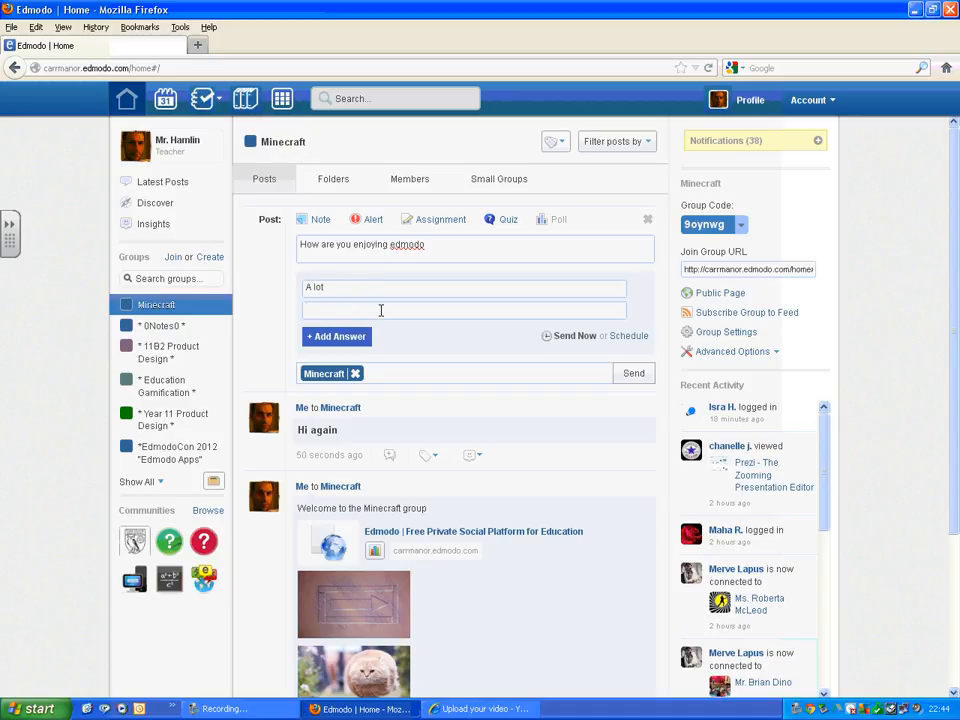
{"action": "type", "text": "A bi"}
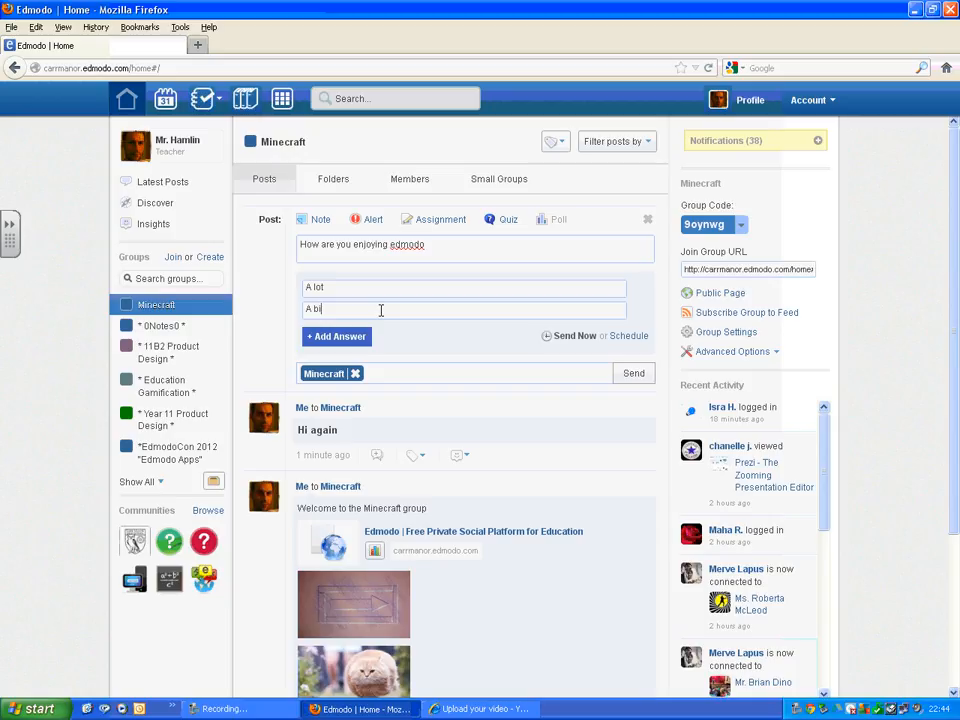
{"action": "type", "text": "t"}
Add the third answer "Not at all", send the poll to the Minecraft group, and refresh its votes.
{"action": "left_click", "coordinate": [345, 337]}
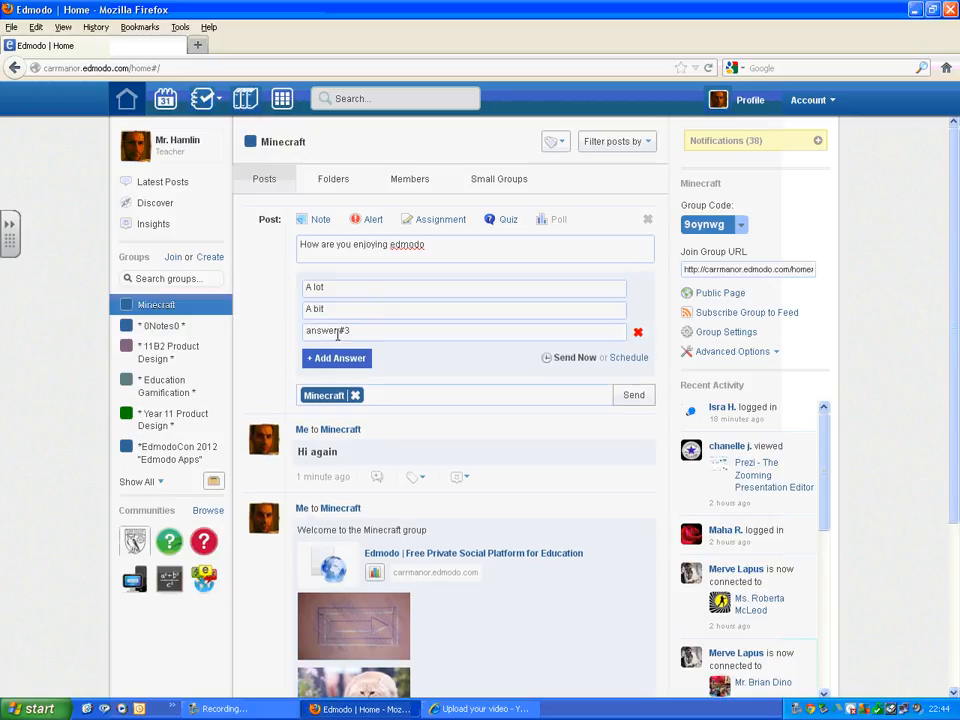
{"action": "left_click", "coordinate": [363, 334]}
{"action": "type", "text": "No"}
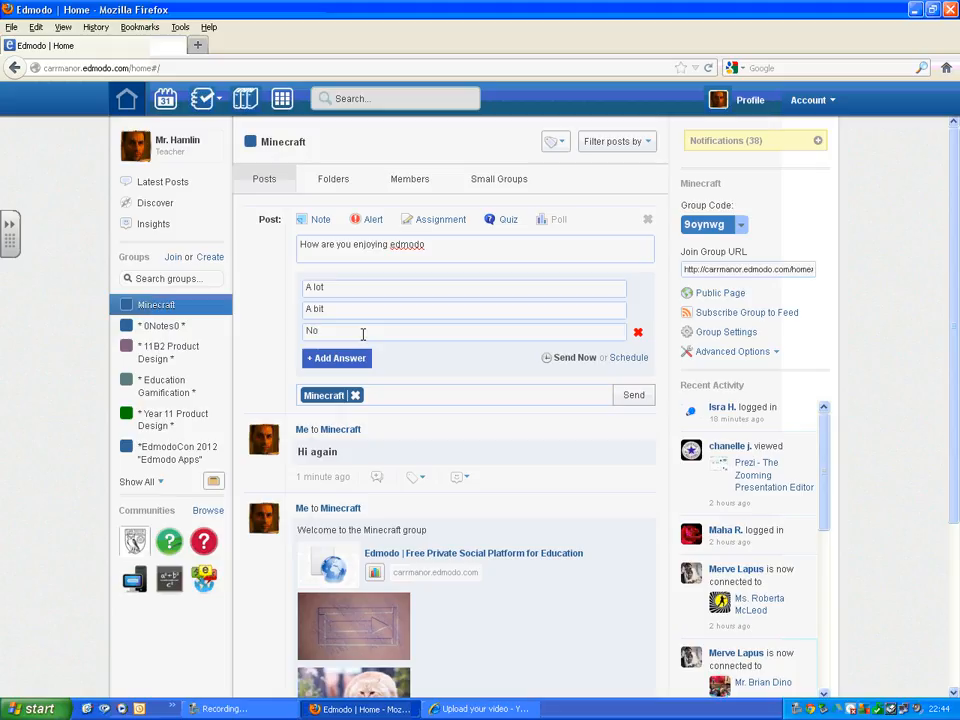
{"action": "type", "text": "t at all"}
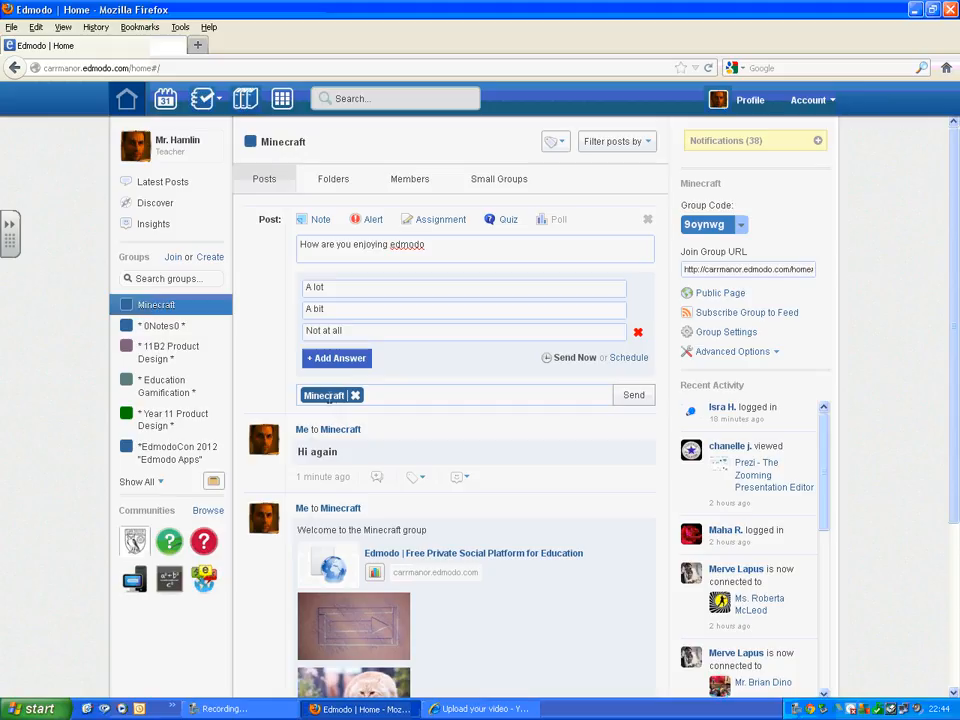
{"action": "left_click", "coordinate": [634, 396]}
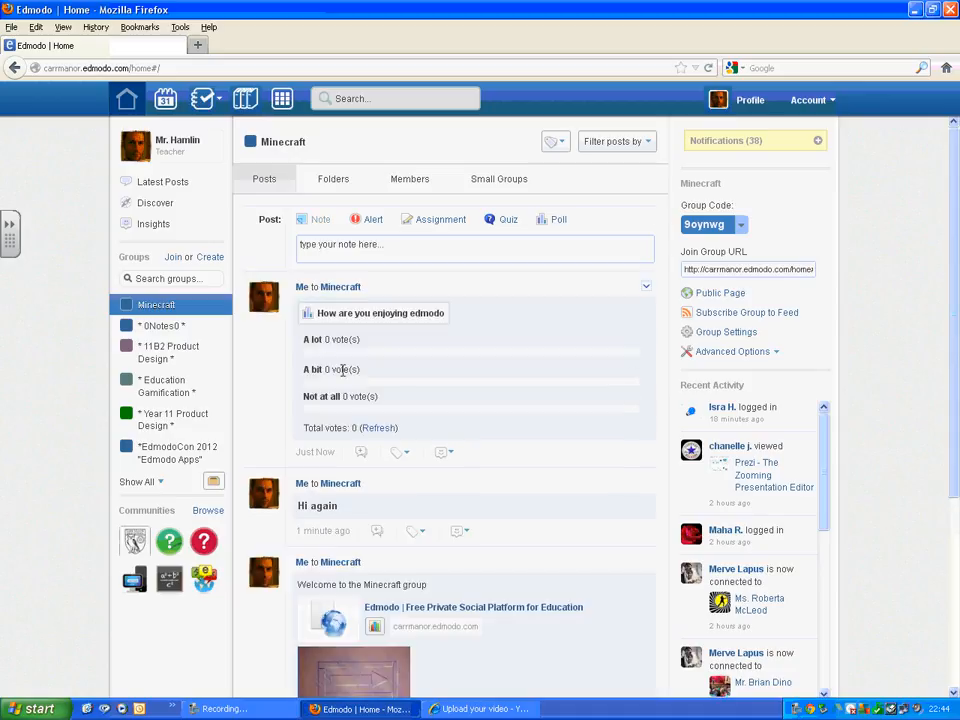
{"action": "left_click", "coordinate": [380, 428]}
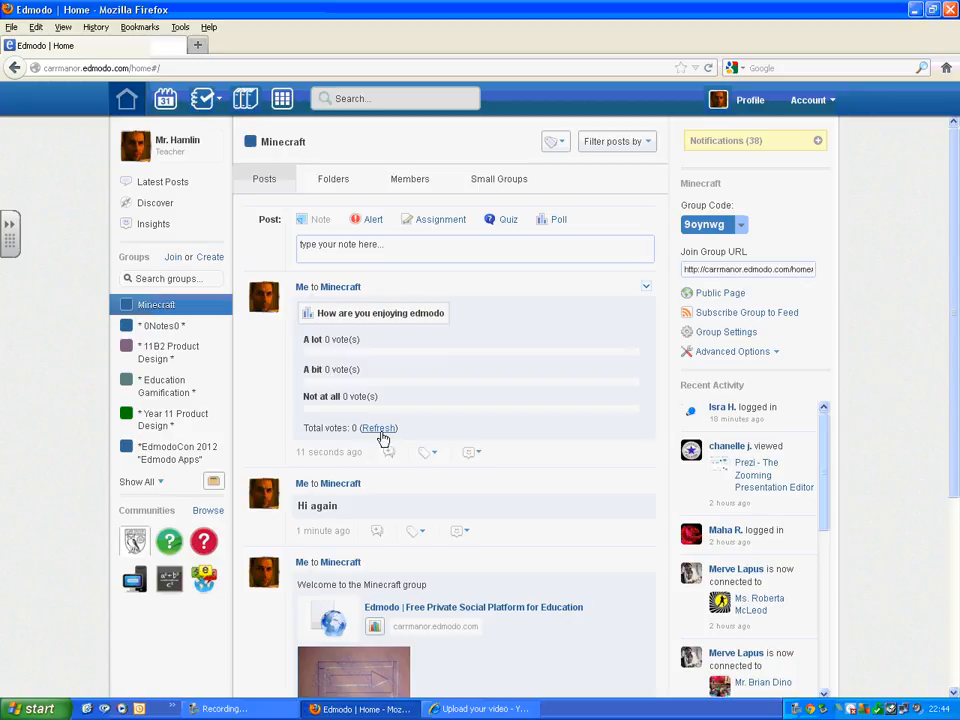